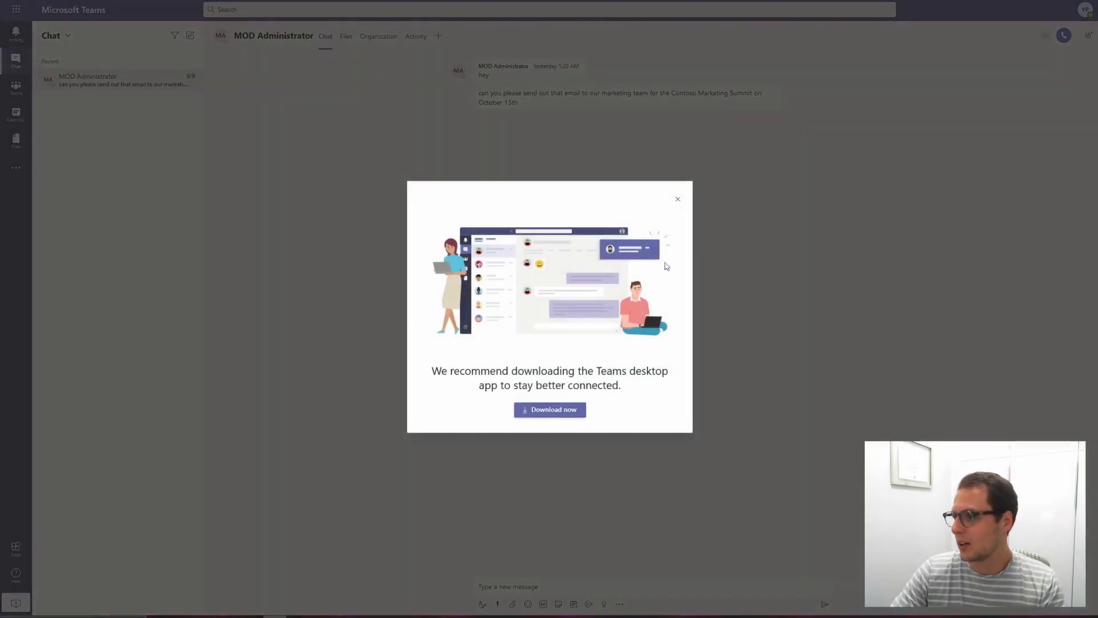
# Step: Dismiss the desktop-app prompt and open the chat message's More actions menu to review its available actions
pyautogui.click(677, 200)
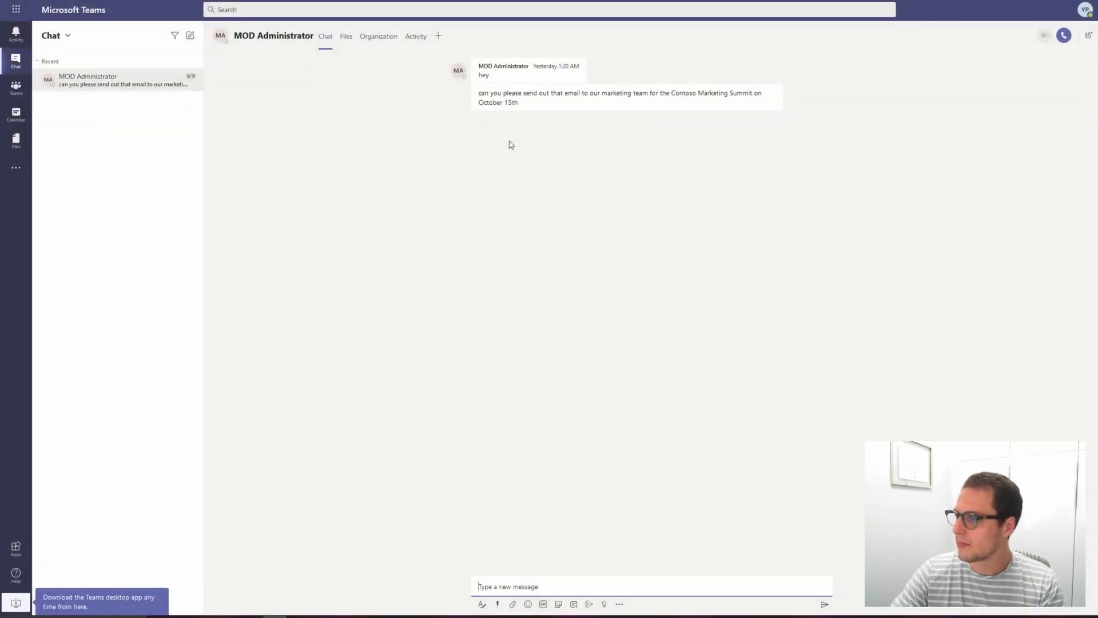
pyautogui.moveTo(553, 104)
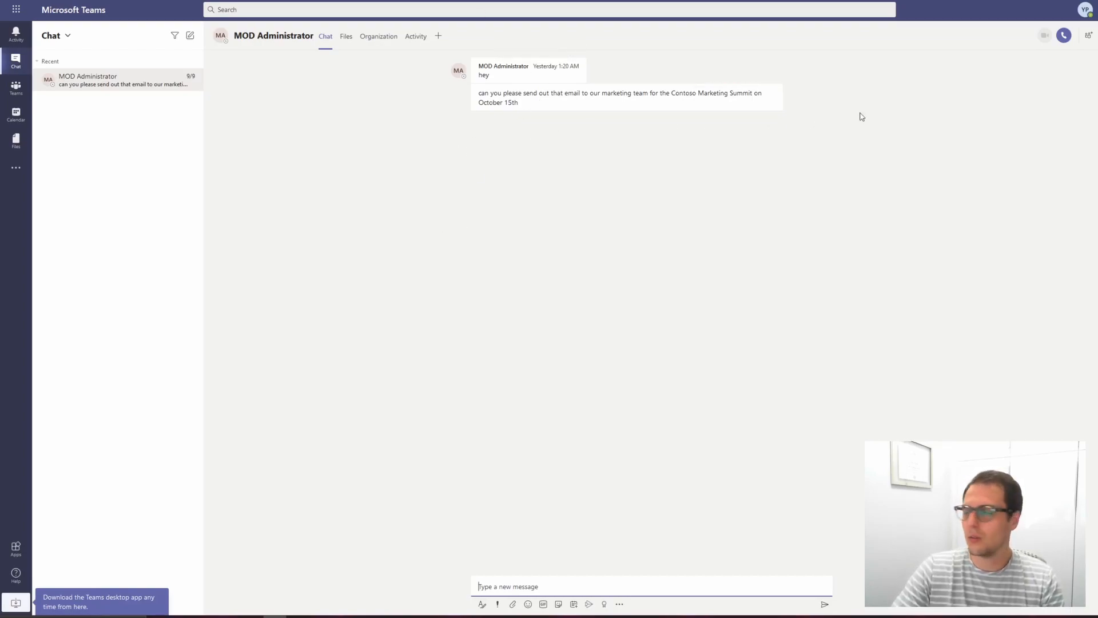
pyautogui.moveTo(771, 102)
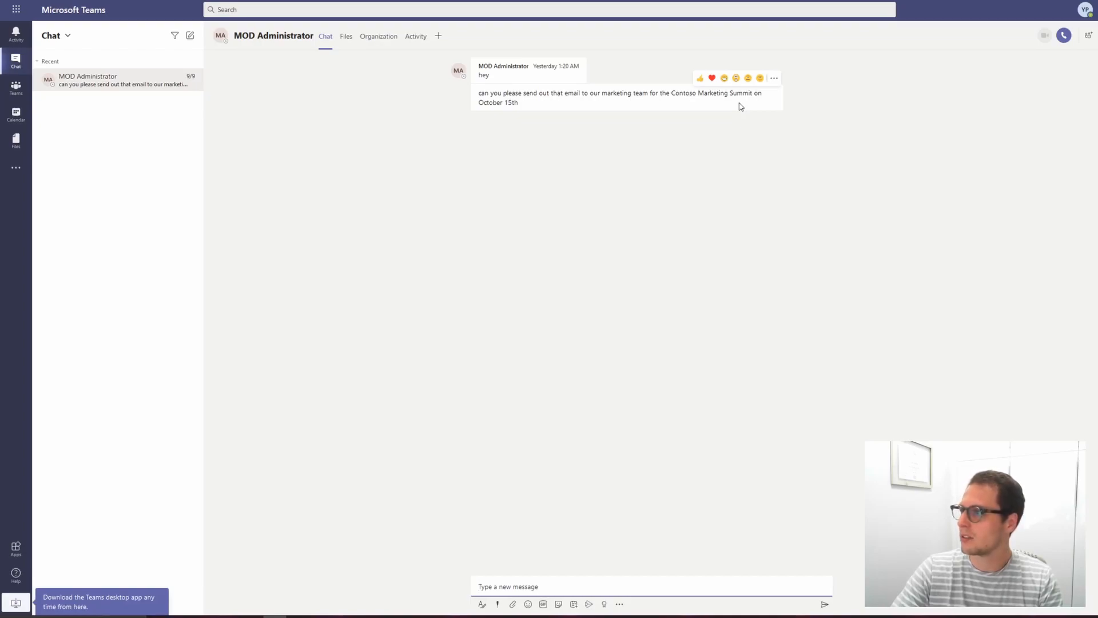
pyautogui.click(775, 81)
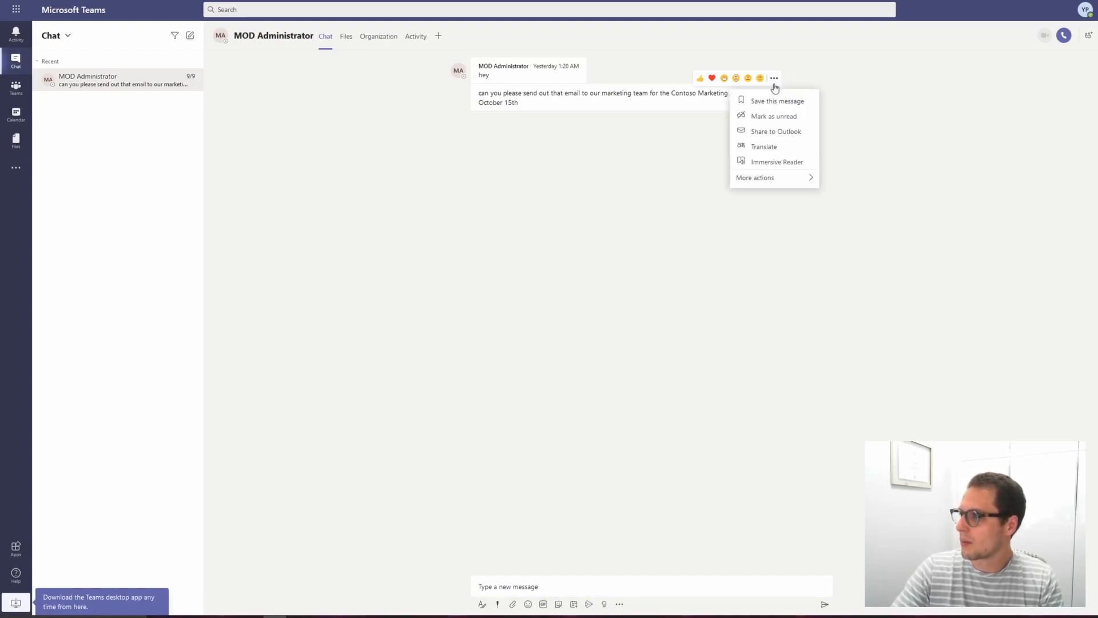
pyautogui.moveTo(782, 179)
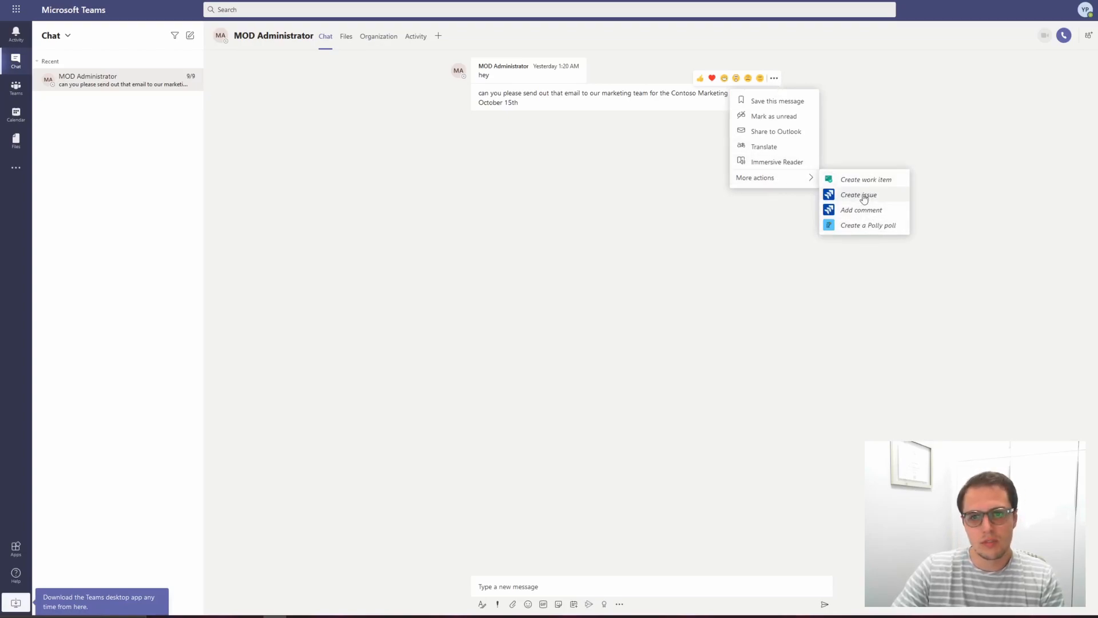
pyautogui.moveTo(816, 183)
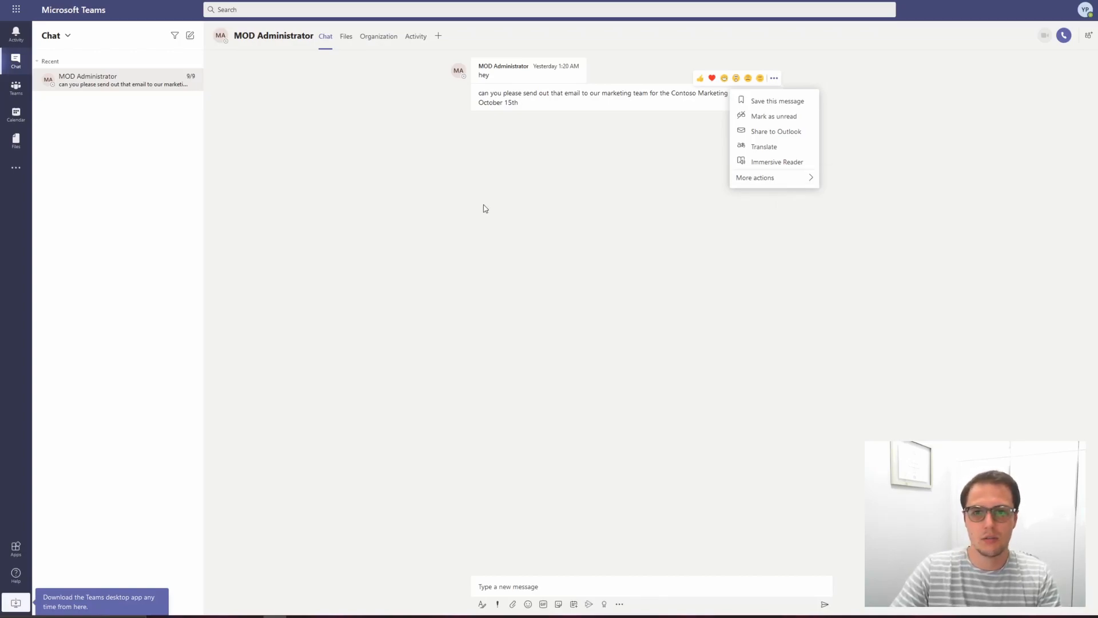
pyautogui.click(323, 91)
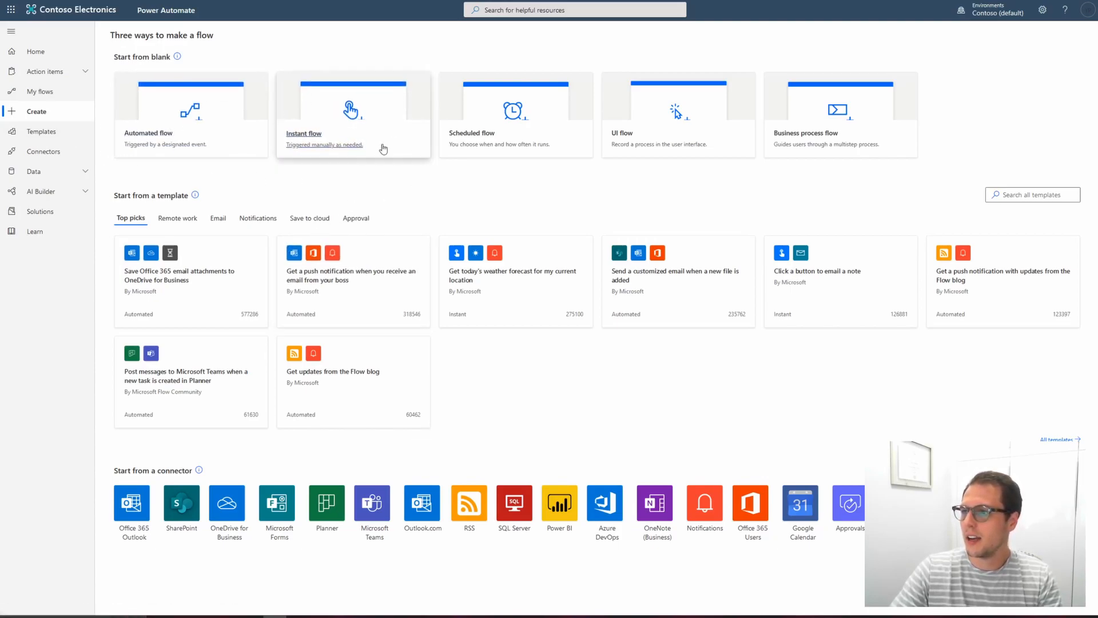
# Step: In Power Automate, create an instant flow named "Add to To Do List" triggered For a selected message in Microsoft Teams
pyautogui.click(329, 146)
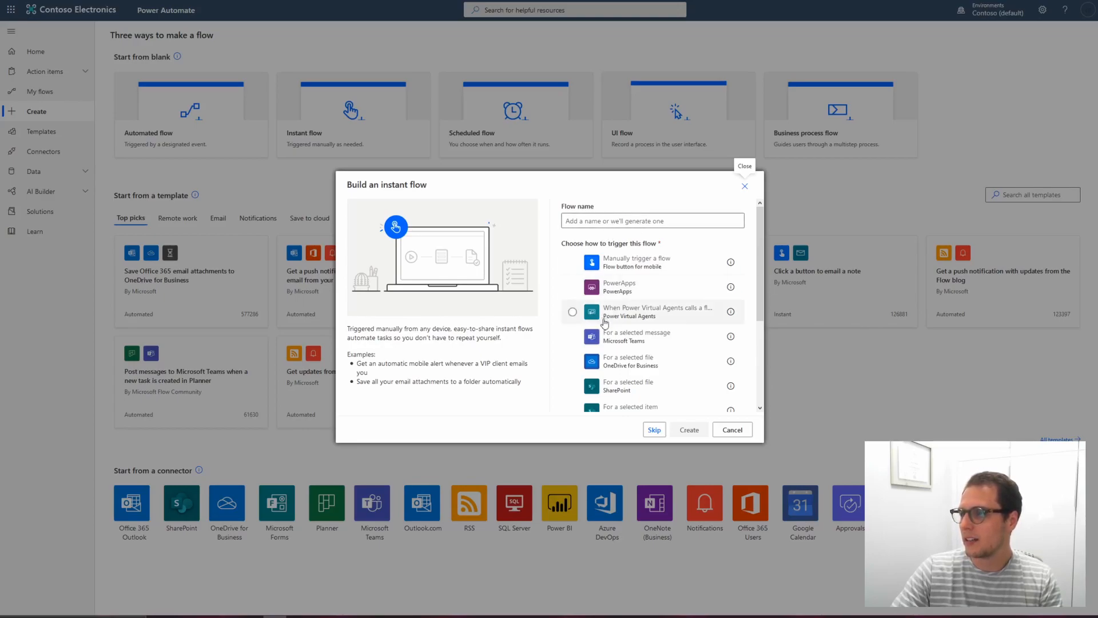
pyautogui.scroll(-3, 652, 337)
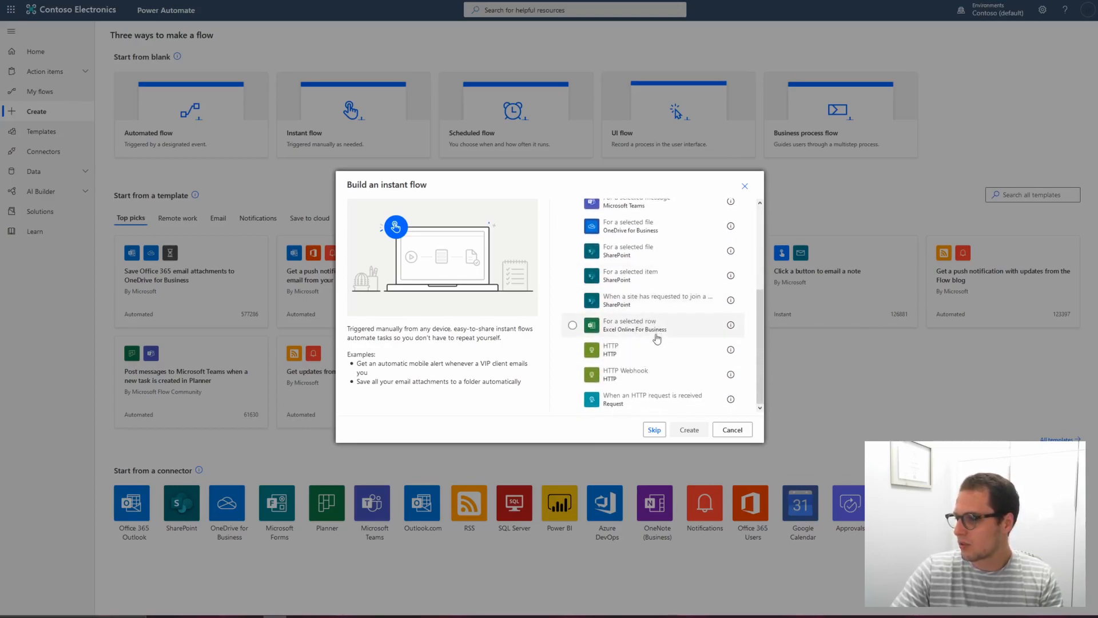
pyautogui.scroll(3, 641, 356)
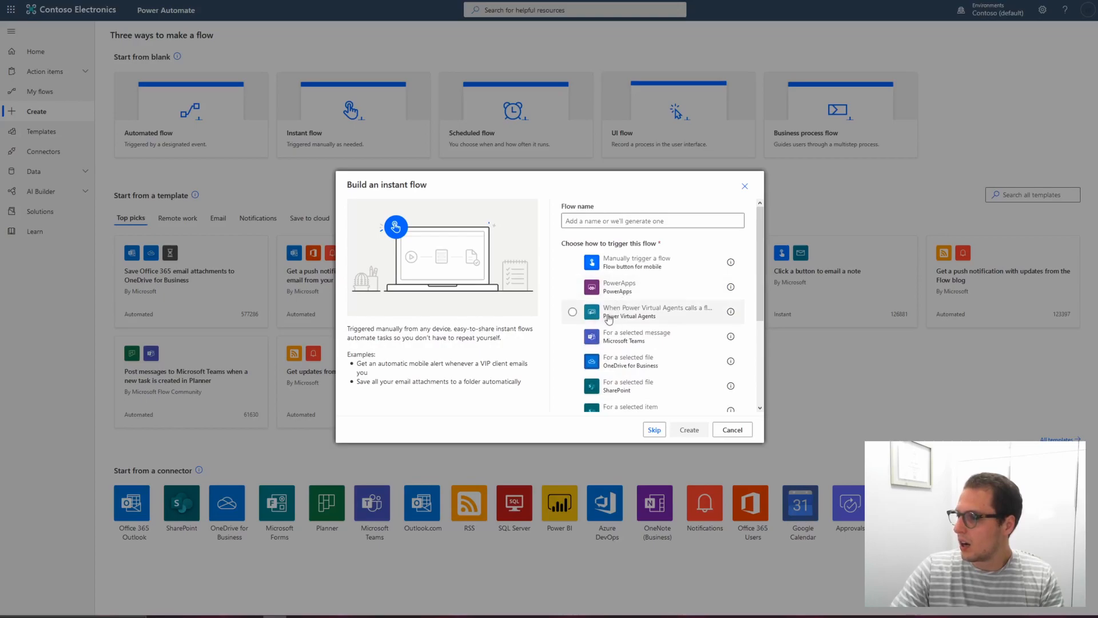
pyautogui.click(617, 220)
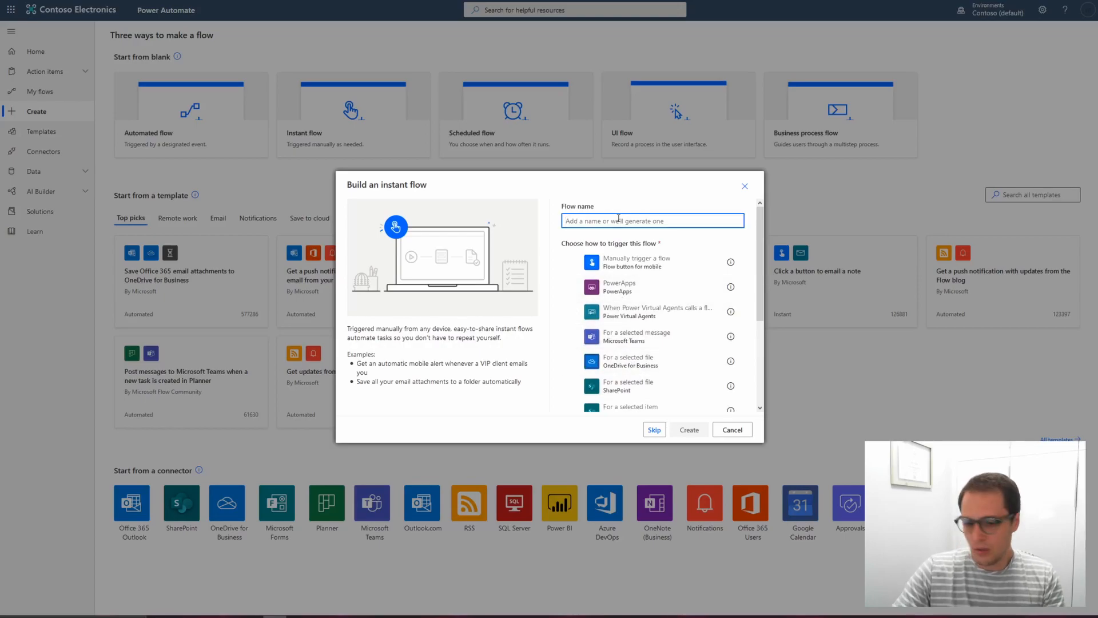
pyautogui.write('Add to To Do List')
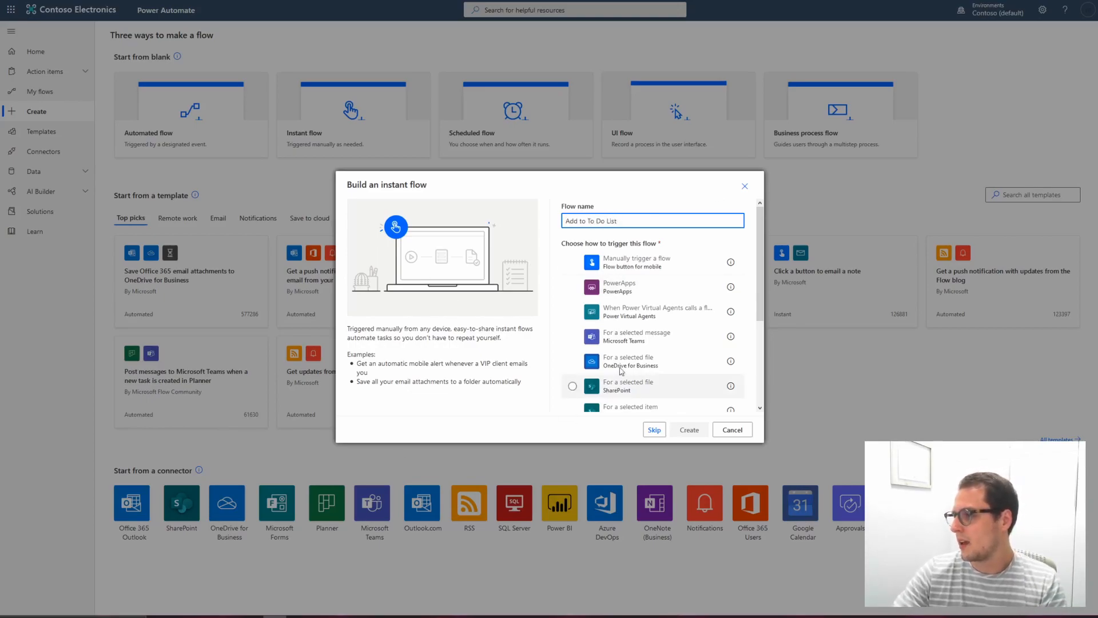
pyautogui.click(635, 336)
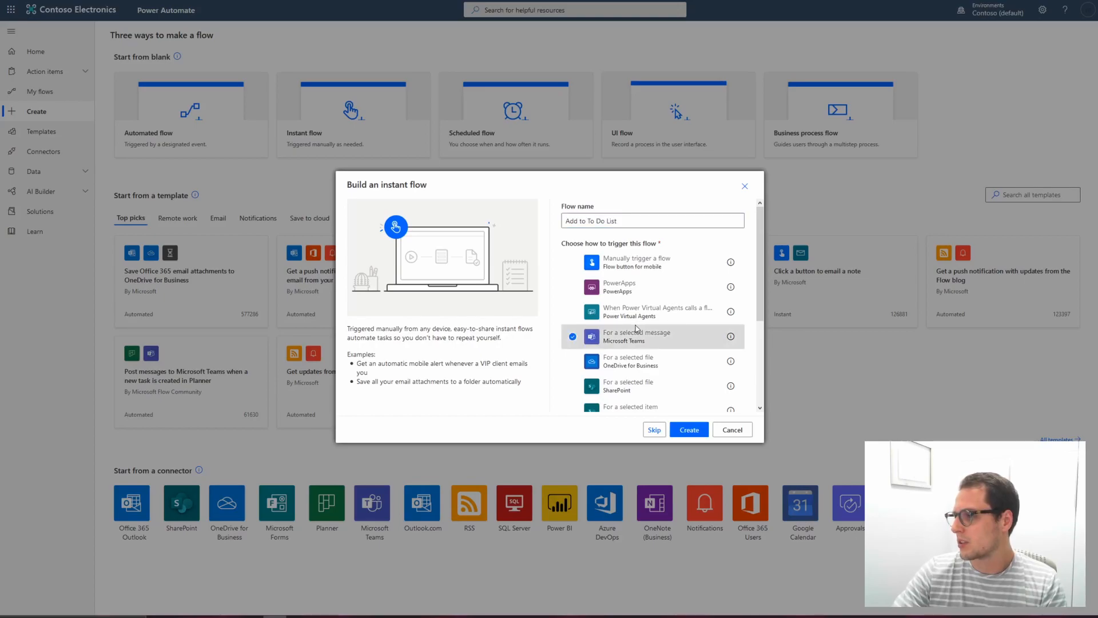
pyautogui.click(689, 430)
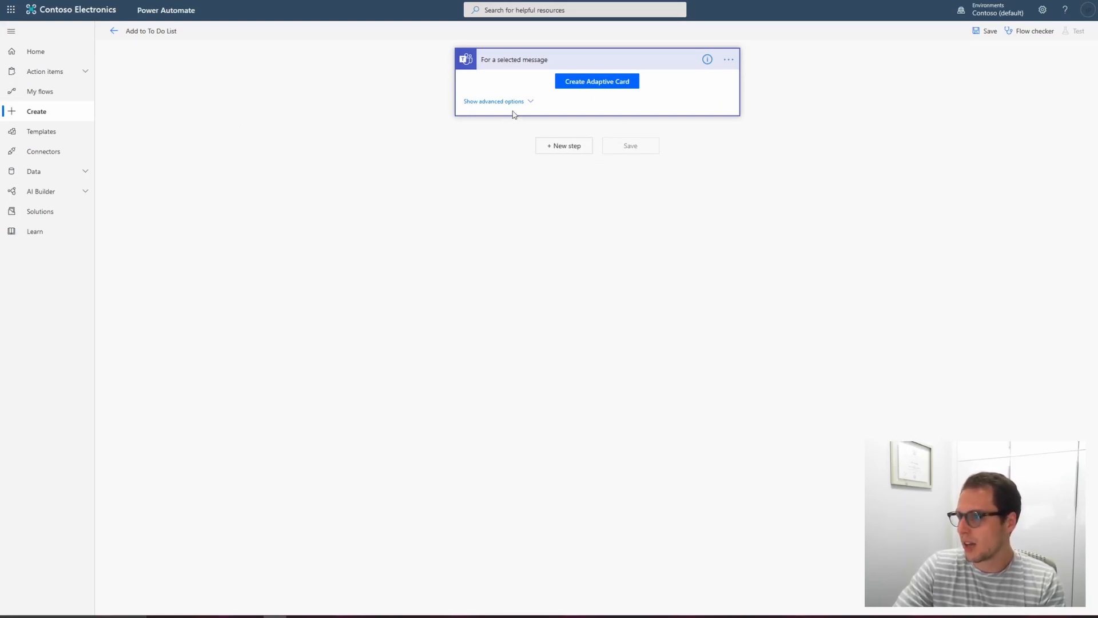
# Step: Add a Microsoft To-Do (Business) "Add a to-do (V2)" action as a new step after the trigger
pyautogui.click(497, 102)
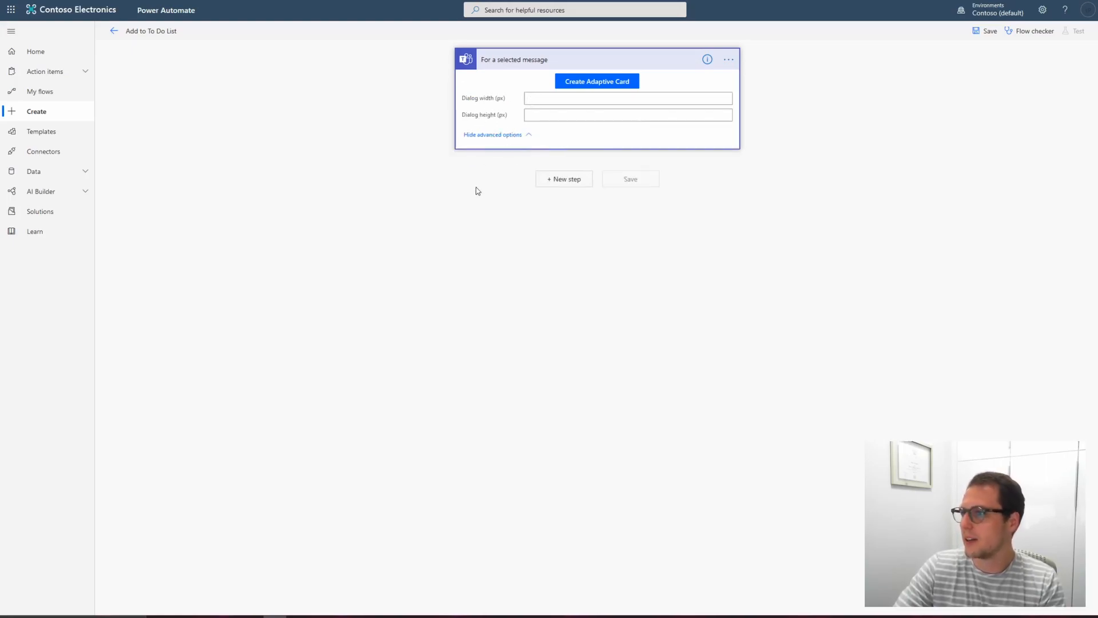
pyautogui.click(496, 137)
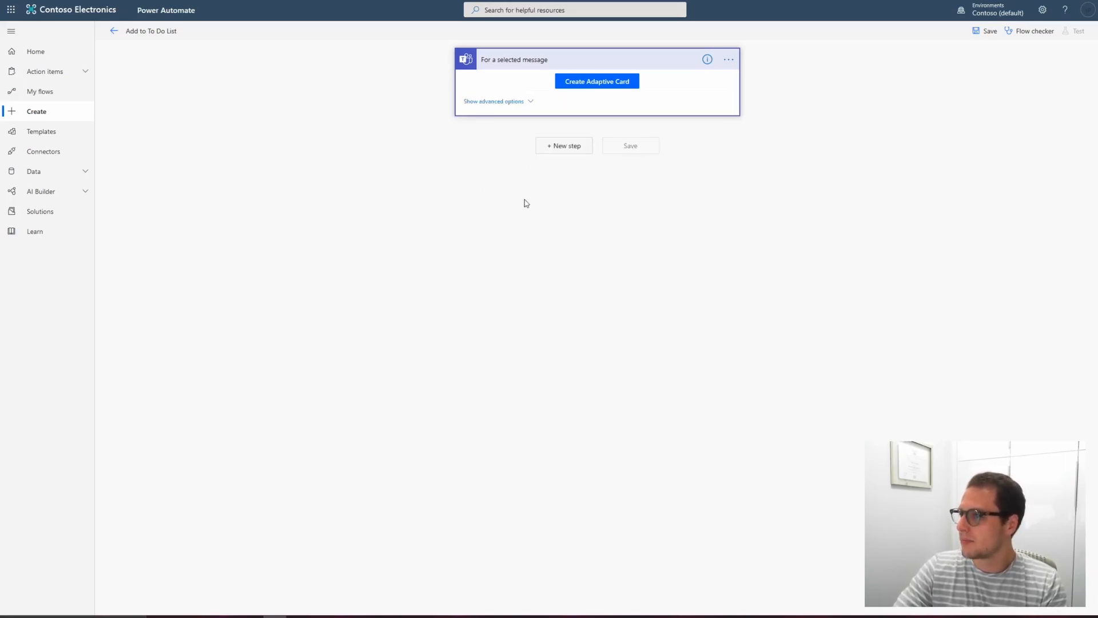
pyautogui.click(564, 146)
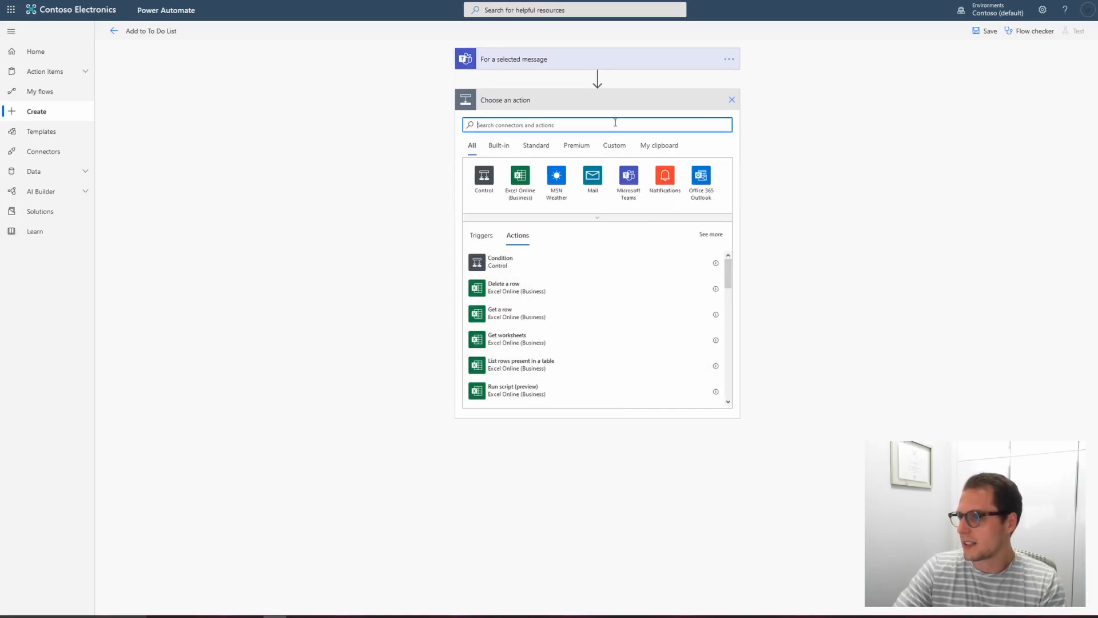
pyautogui.write('to do')
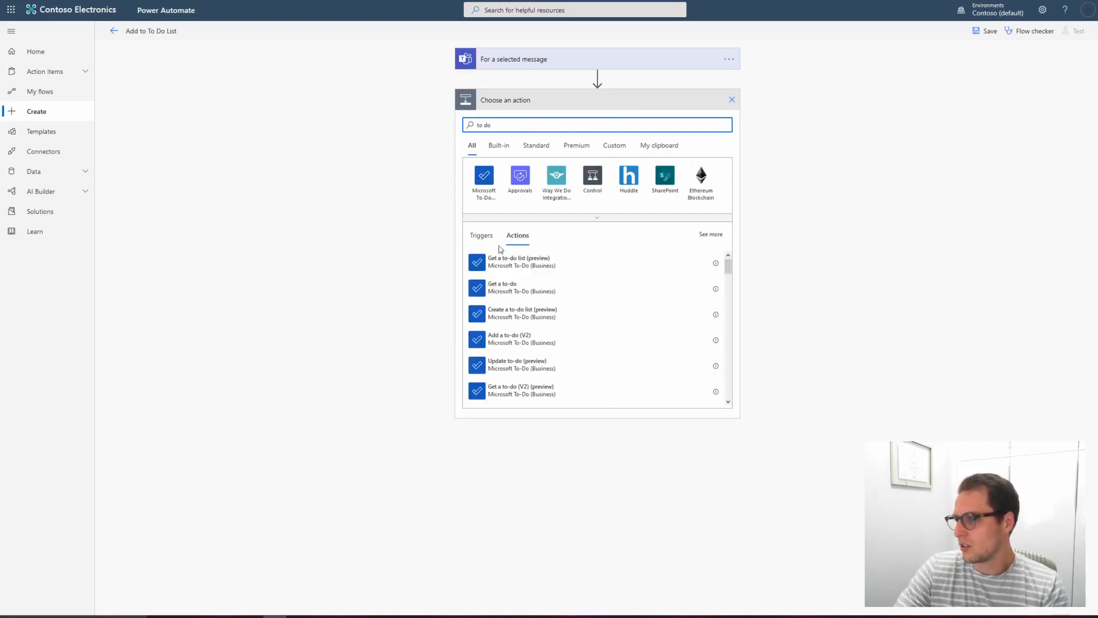
pyautogui.click(488, 185)
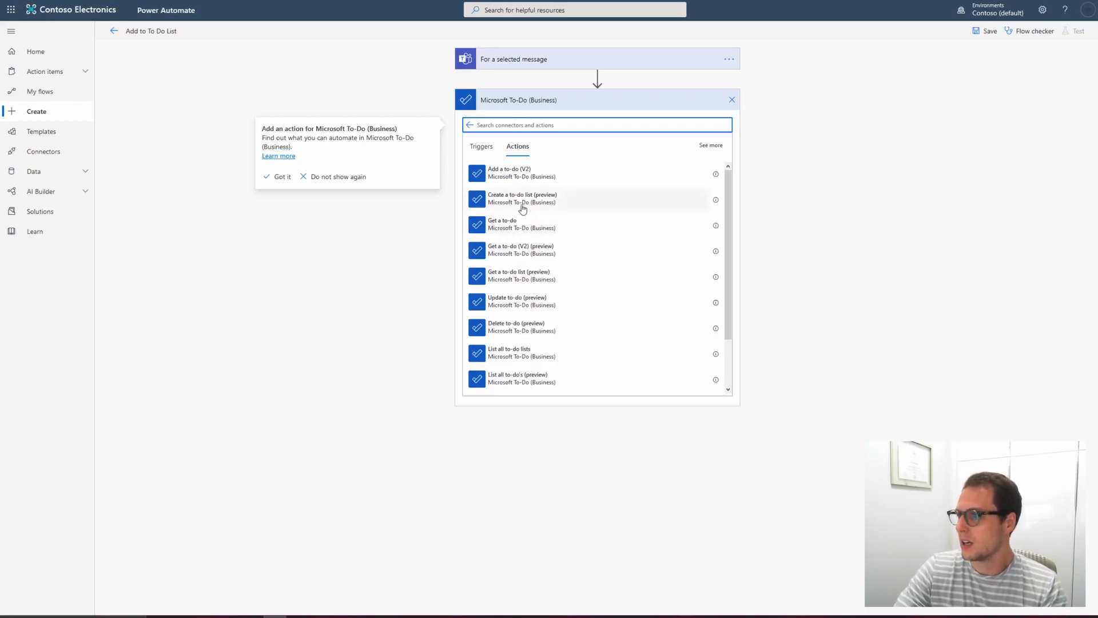
pyautogui.click(519, 179)
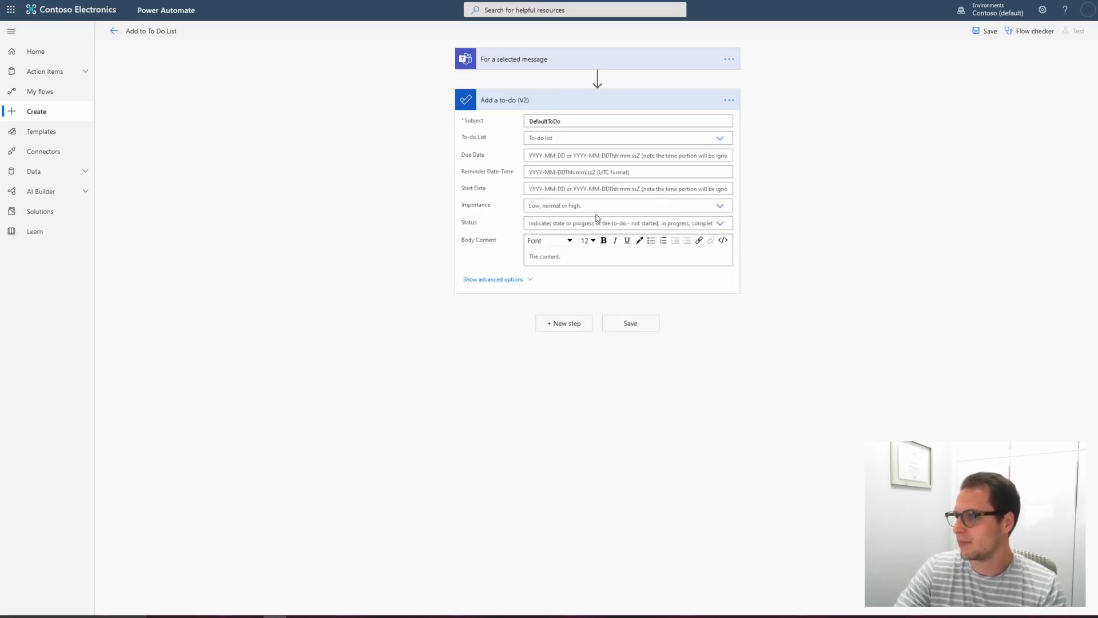
# Step: Set the to-do subject to TeamsToDo and choose Tasks as the to-do list
pyautogui.click(578, 121)
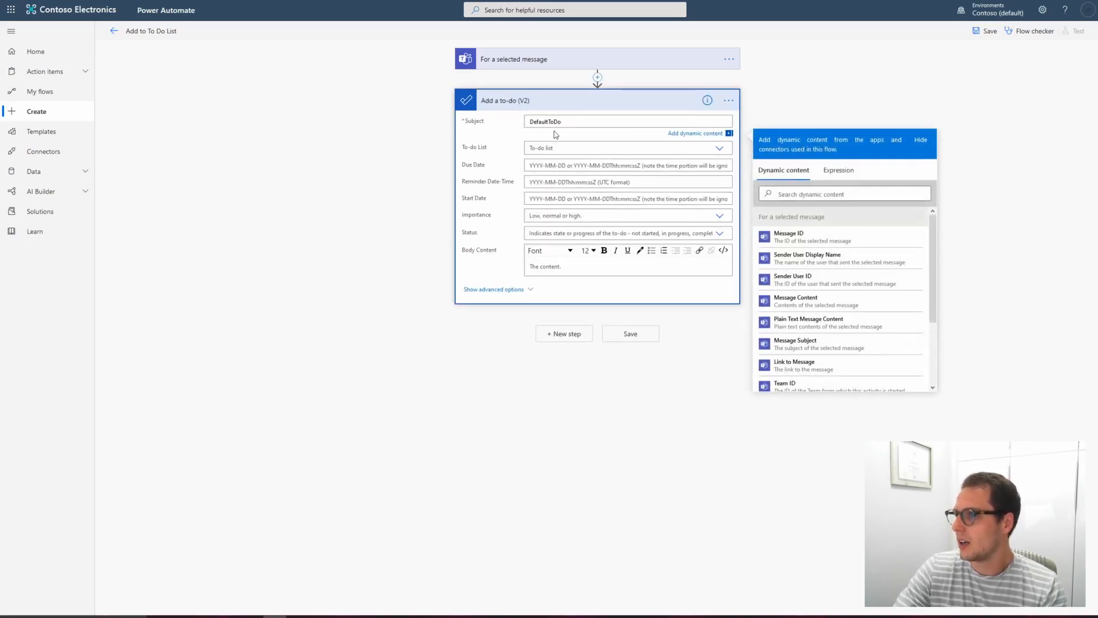
pyautogui.doubleClick(600, 120)
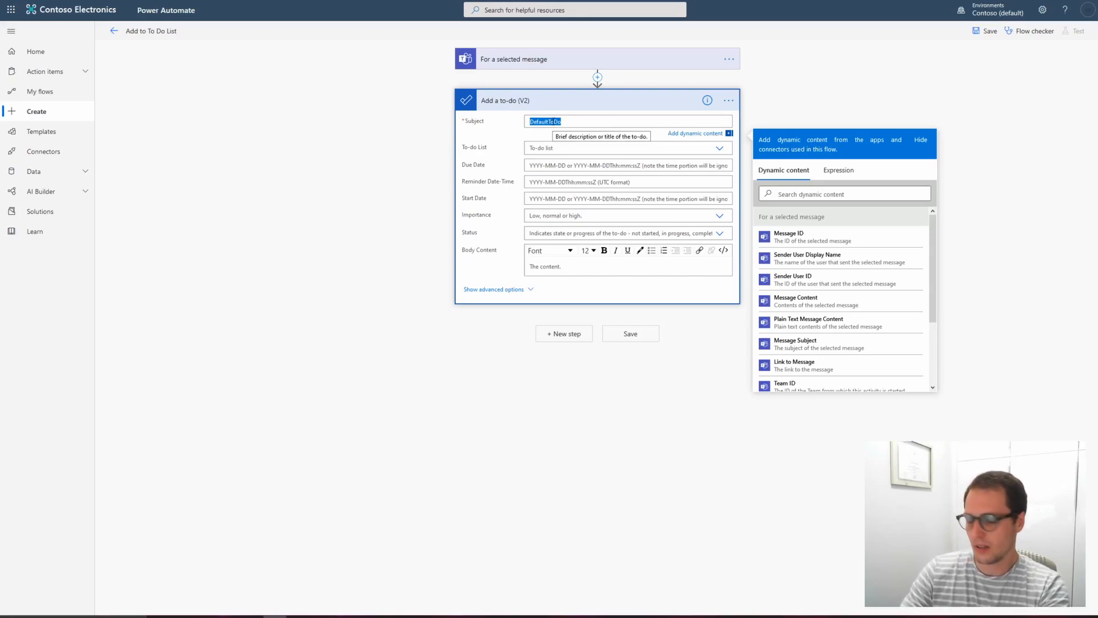
pyautogui.write('Teams')
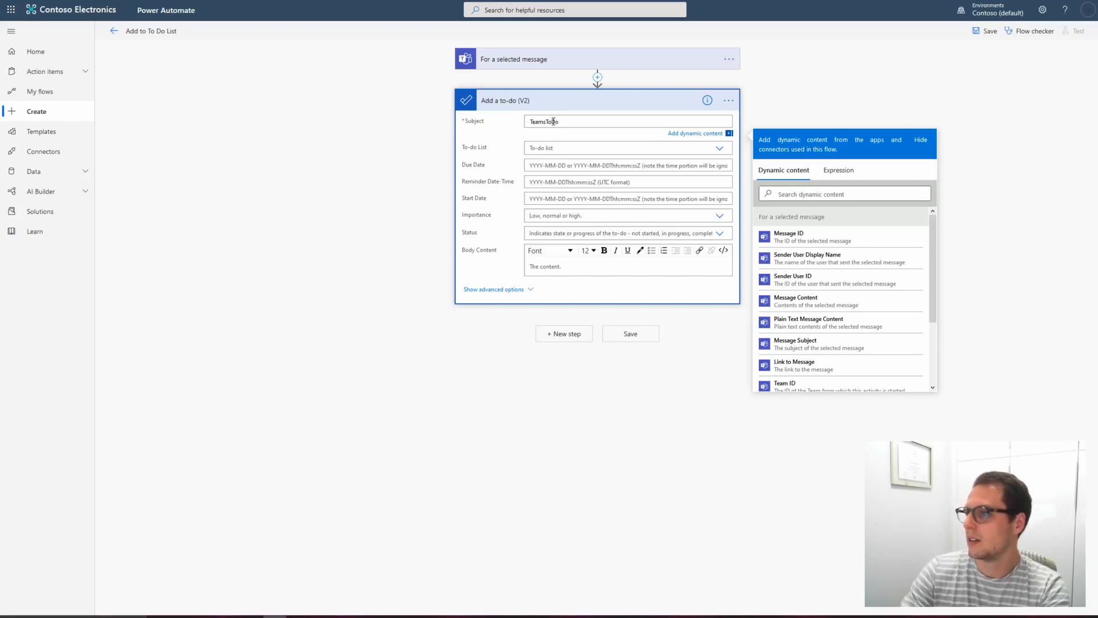
pyautogui.click(598, 145)
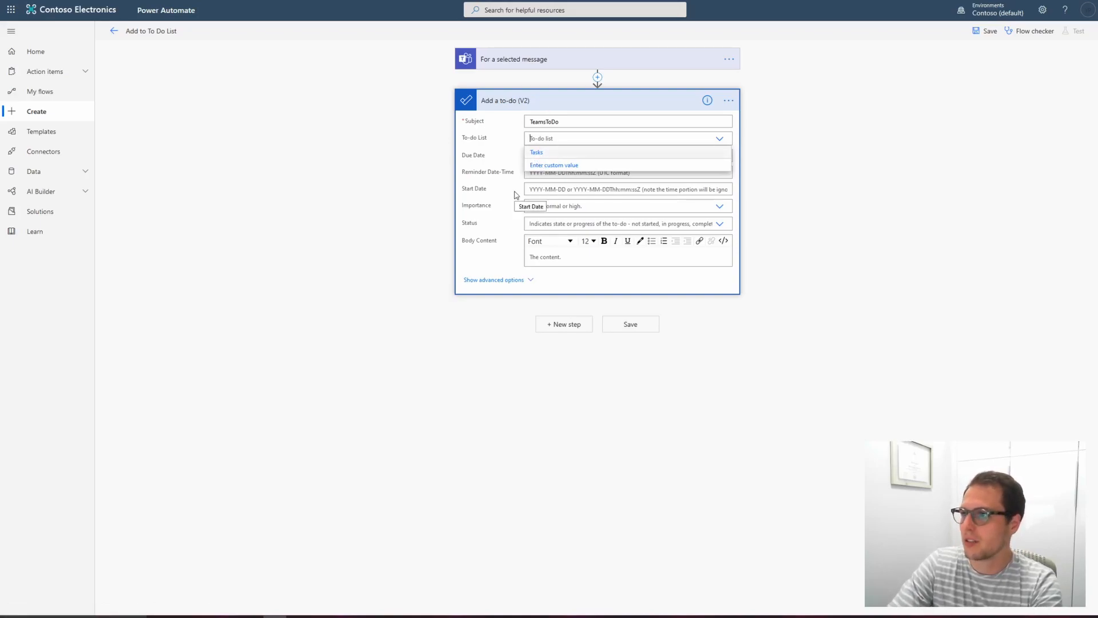
pyautogui.click(537, 153)
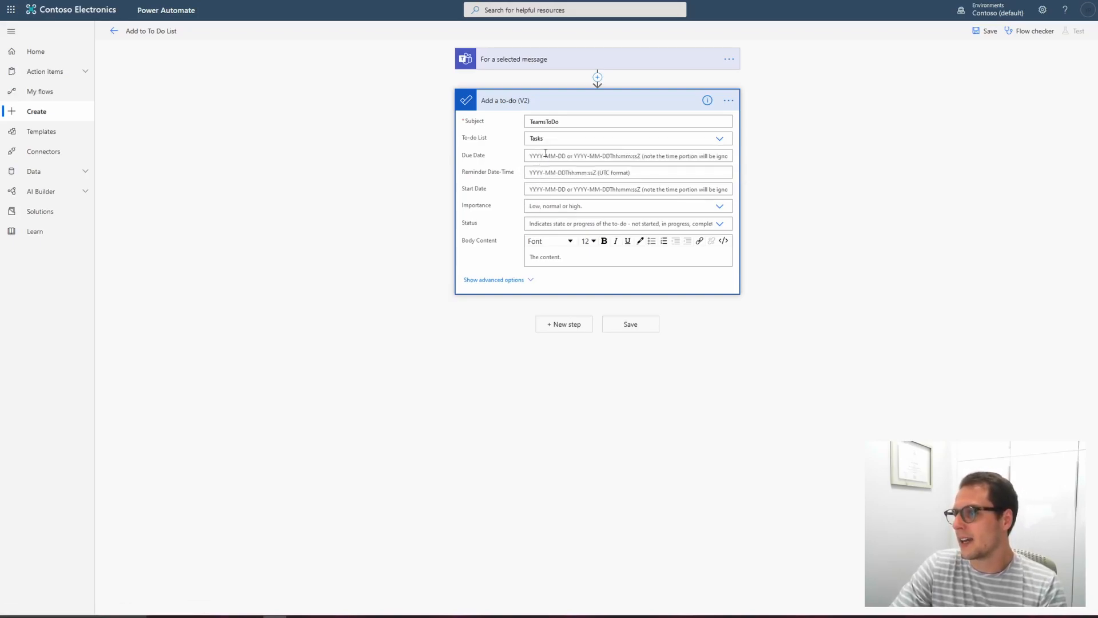
# Step: Inspect the due date, reminder and status options of the to-do action
pyautogui.click(545, 154)
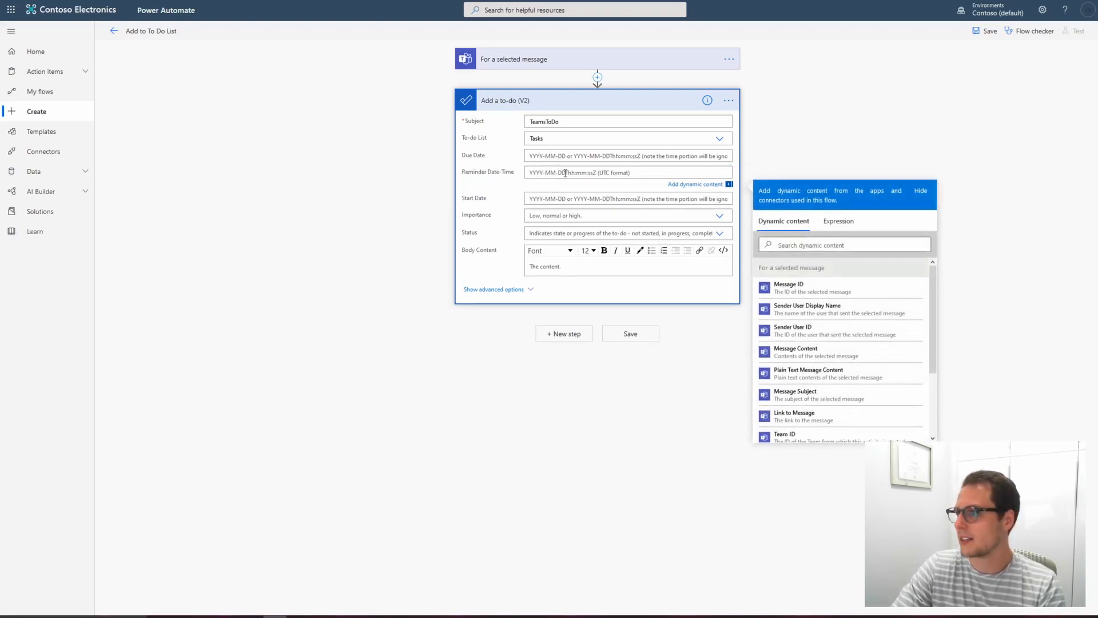
pyautogui.click(549, 157)
pyautogui.click(552, 183)
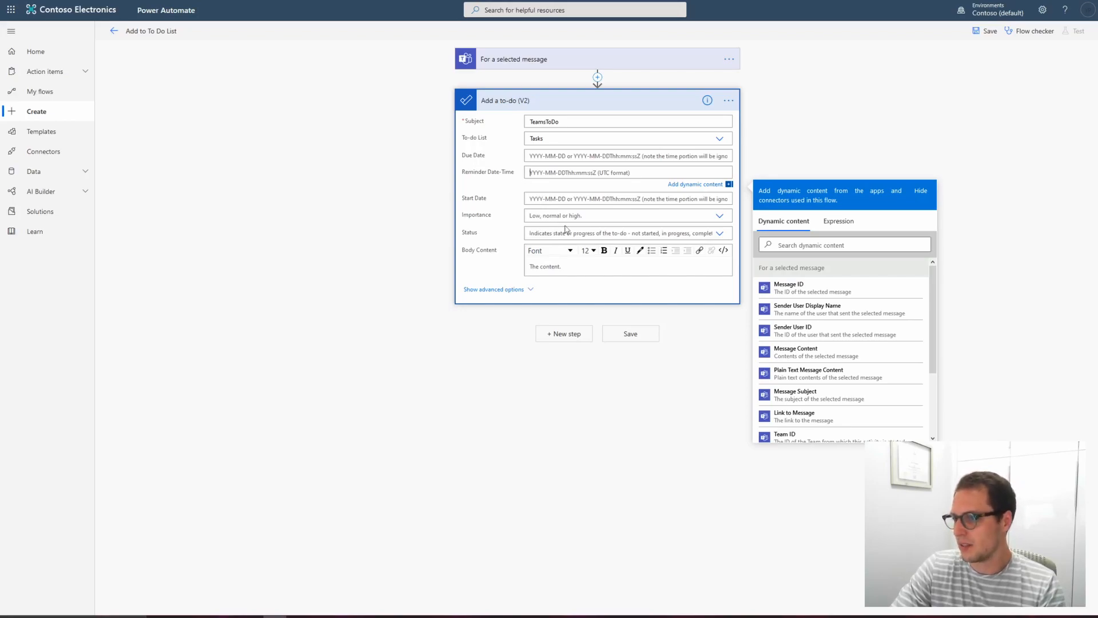
pyautogui.click(561, 233)
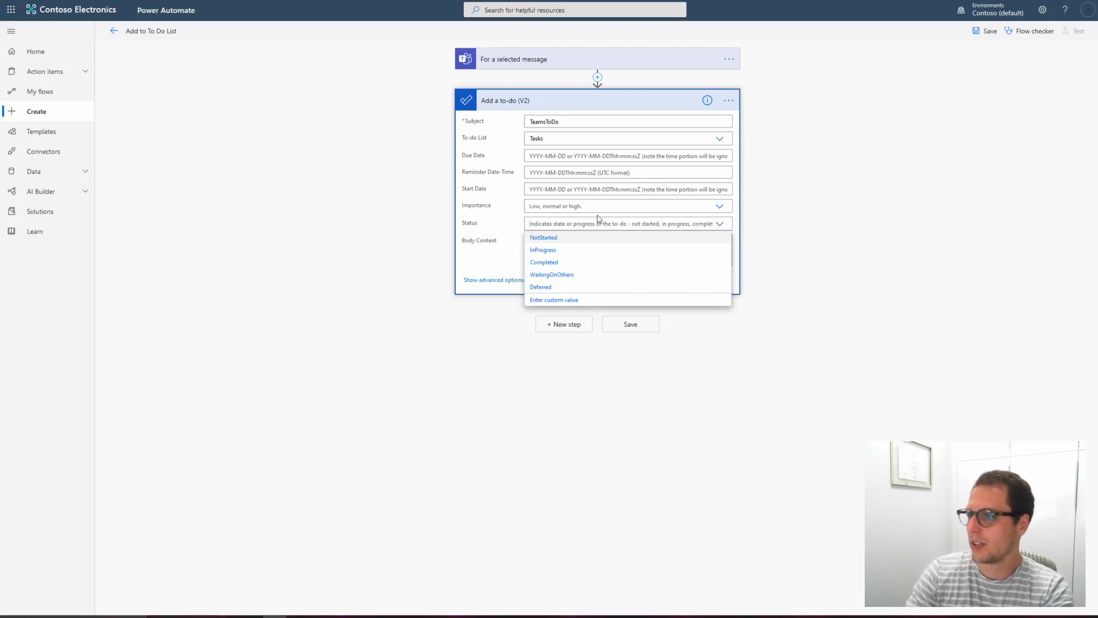
pyautogui.click(512, 250)
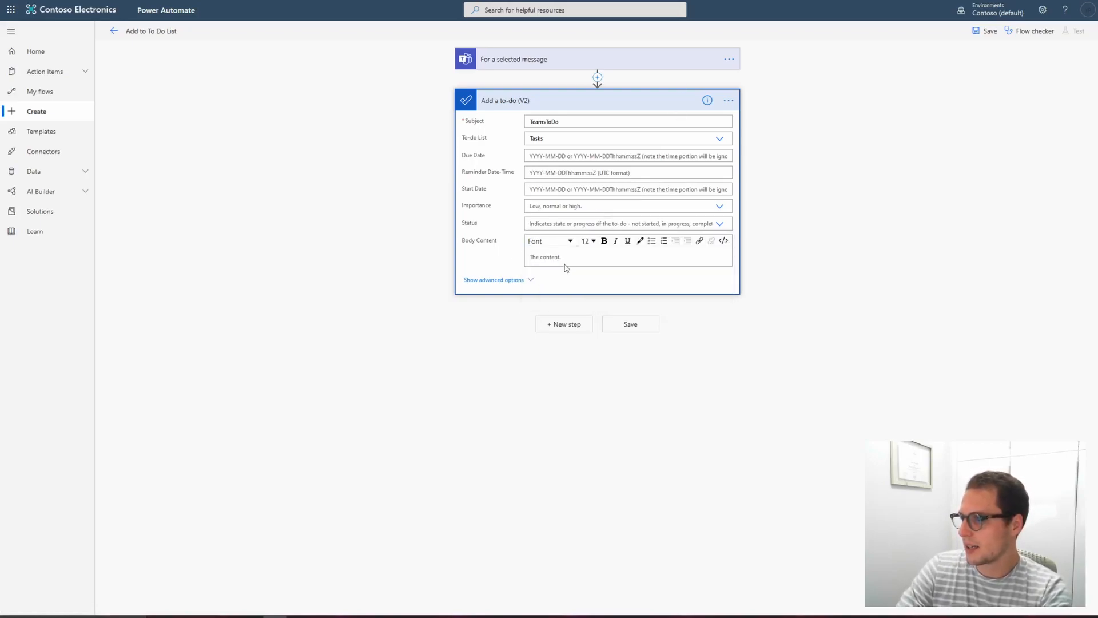
# Step: Enter "Do the following:" as the to-do's body content
pyautogui.click(553, 257)
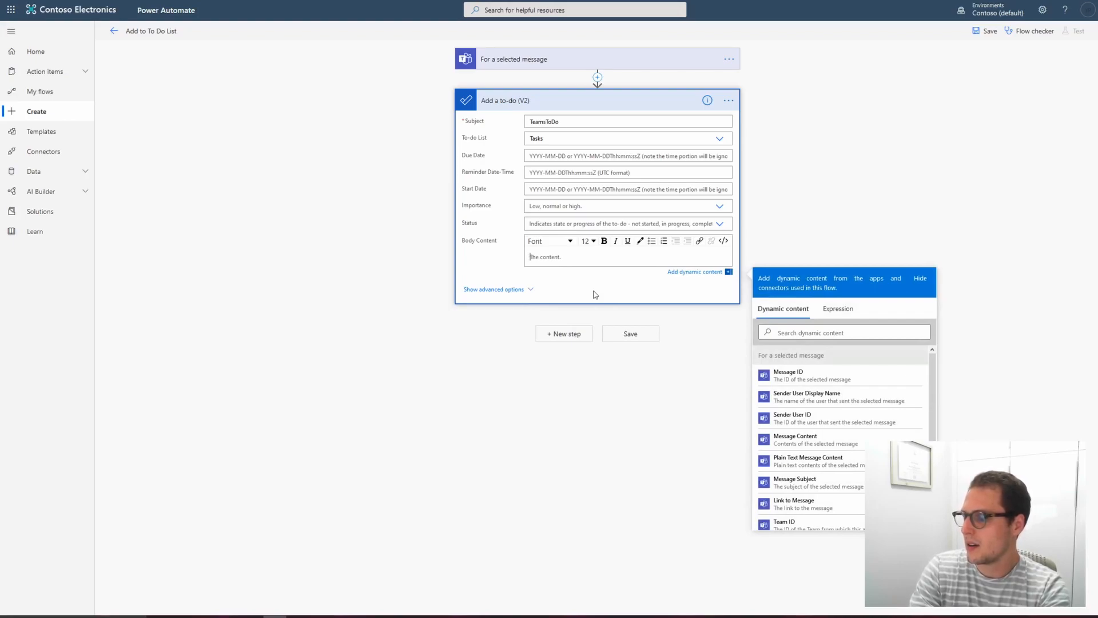
pyautogui.write('Do the following:')
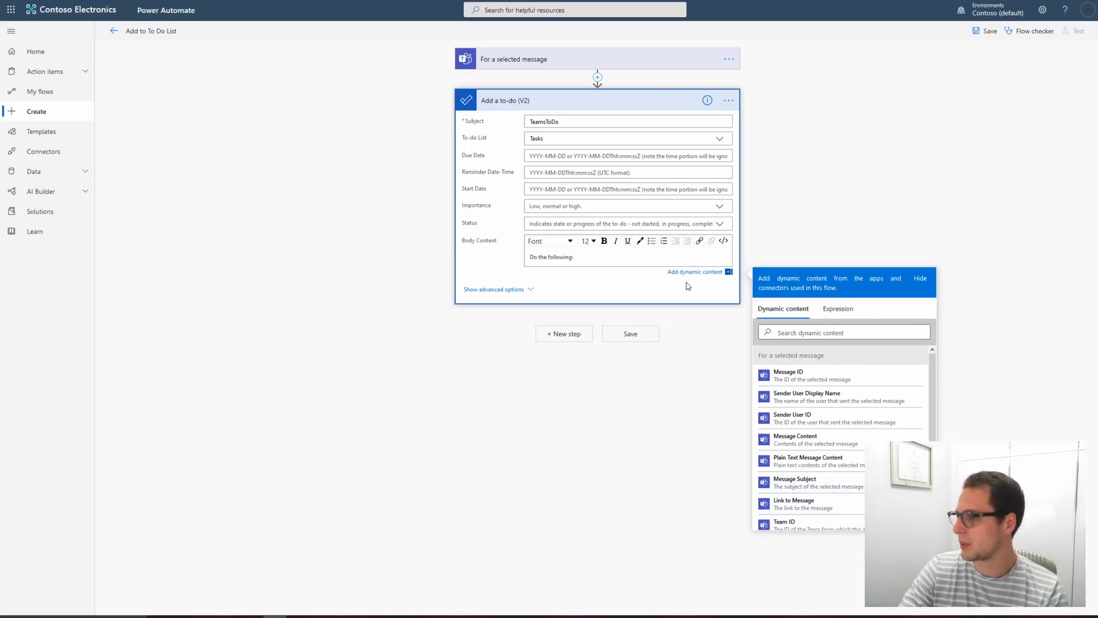
pyautogui.click(709, 274)
pyautogui.click(708, 274)
pyautogui.click(709, 275)
pyautogui.click(708, 274)
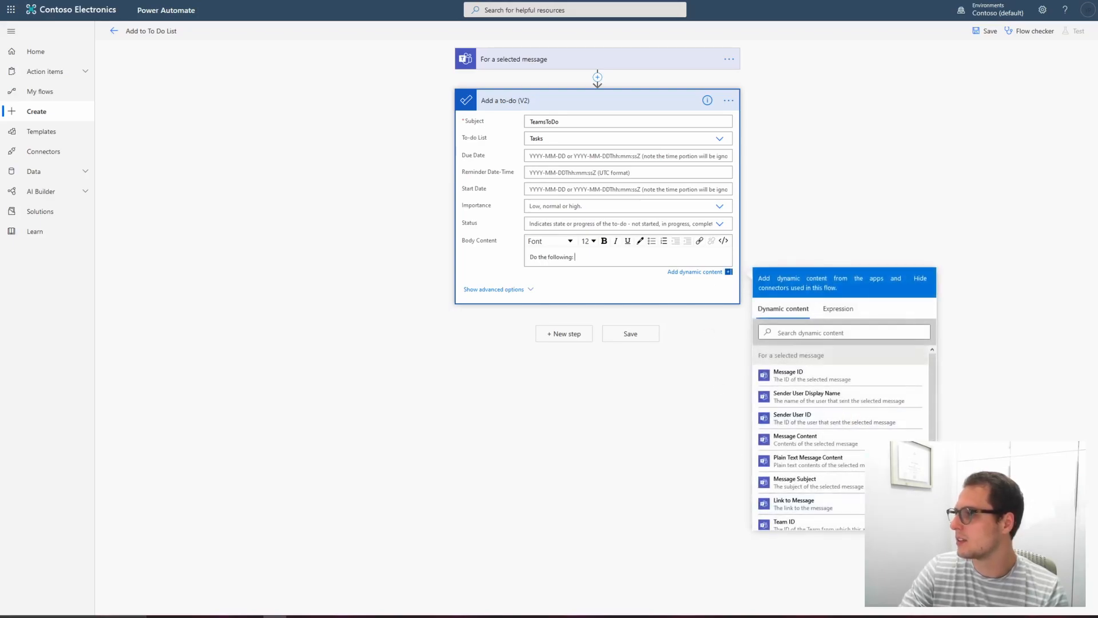
# Step: Insert the Sender User Display Name dynamic content after the body text and start a new line
pyautogui.scroll(-1, 835, 400)
pyautogui.scroll(1, 841, 477)
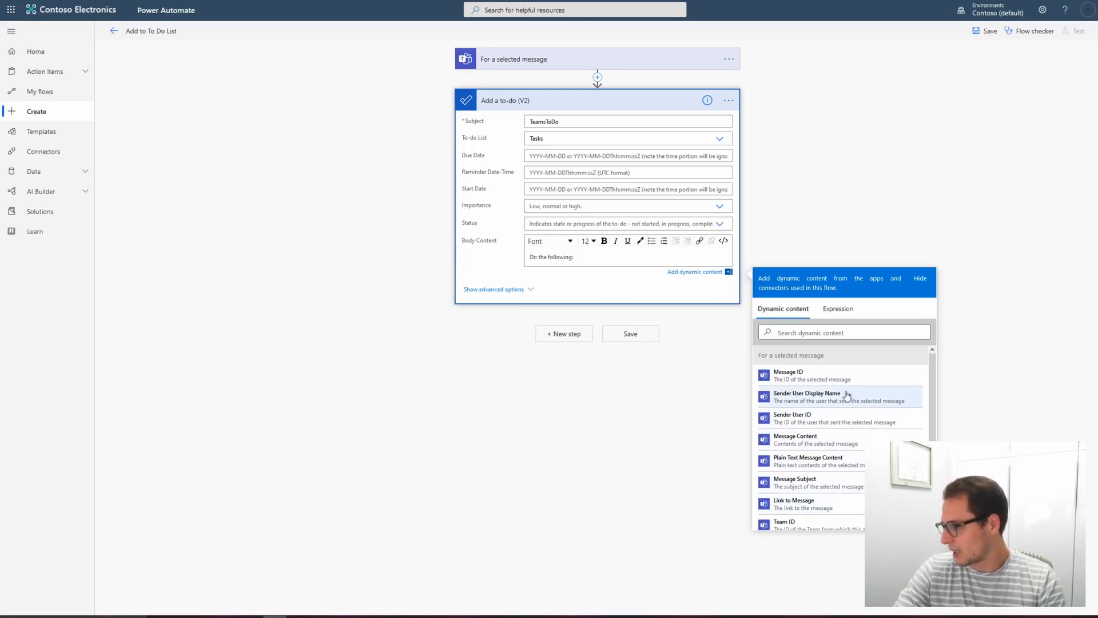
pyautogui.scroll(-1, 834, 408)
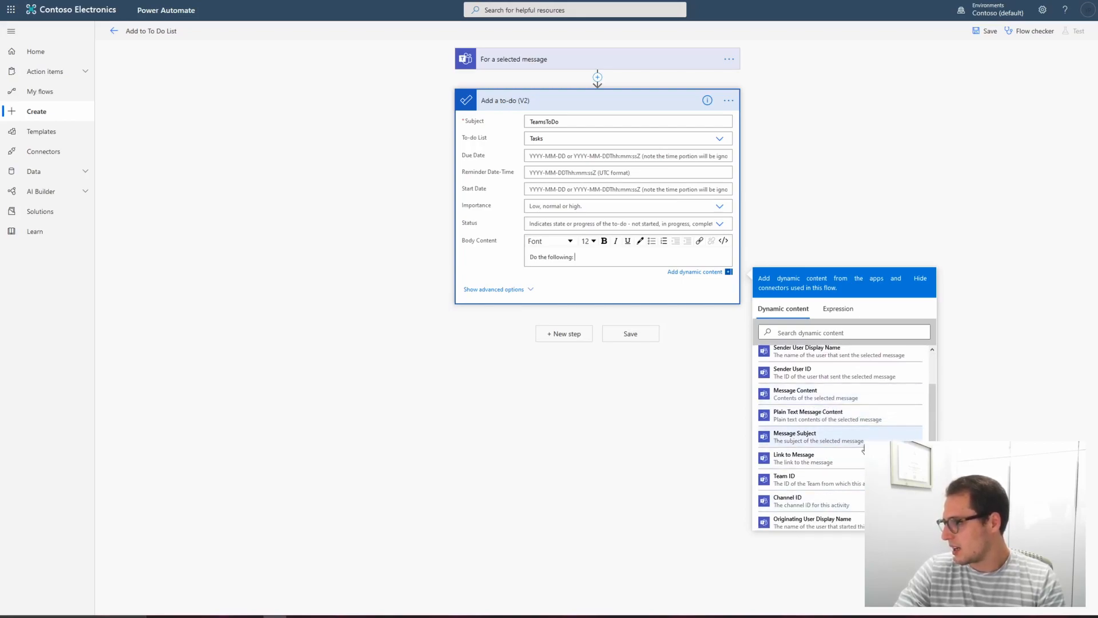
pyautogui.scroll(-1, 830, 453)
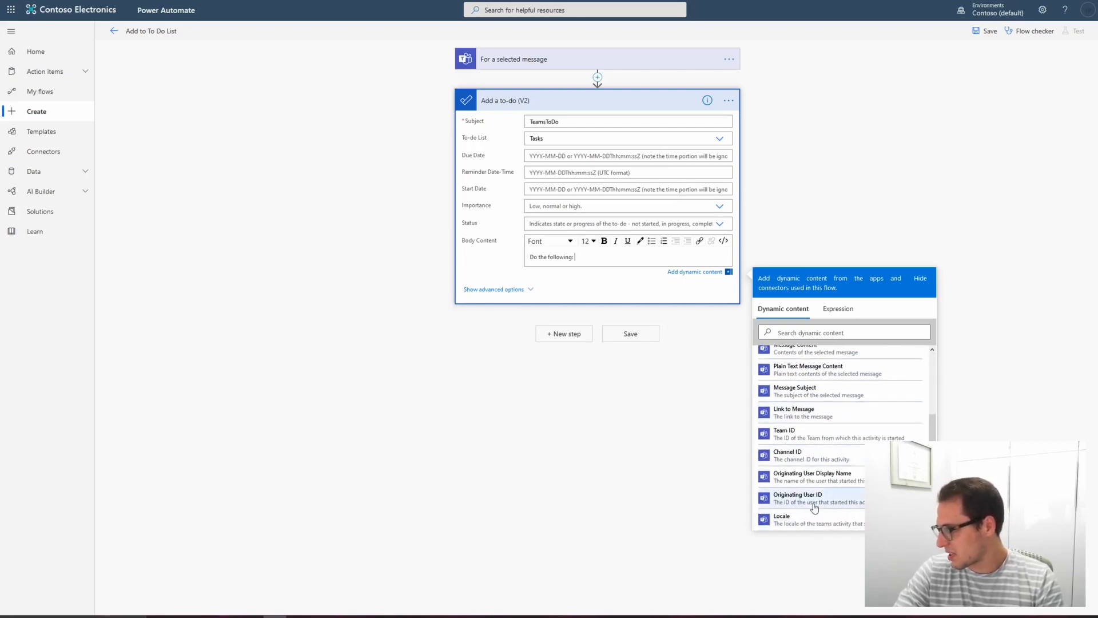
pyautogui.scroll(2, 814, 498)
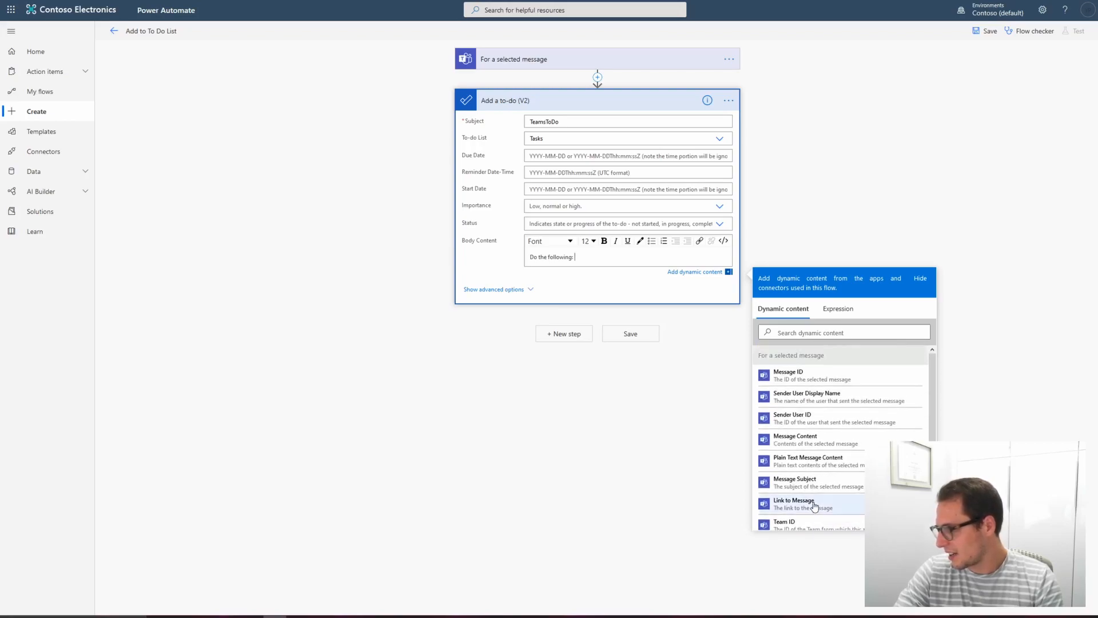
pyautogui.click(793, 404)
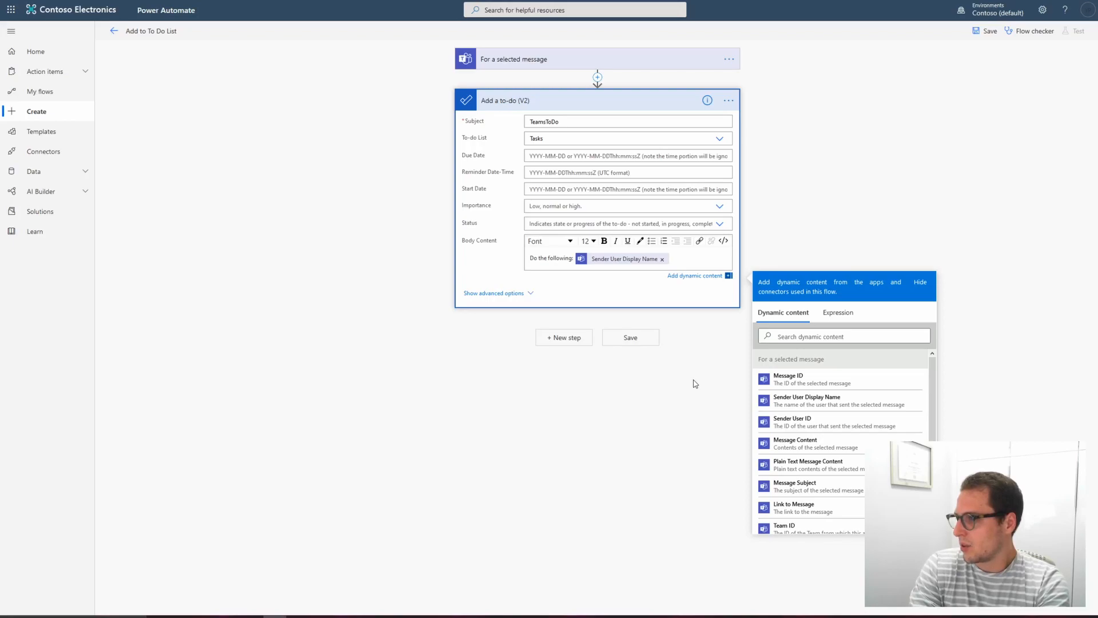
pyautogui.press('Return')
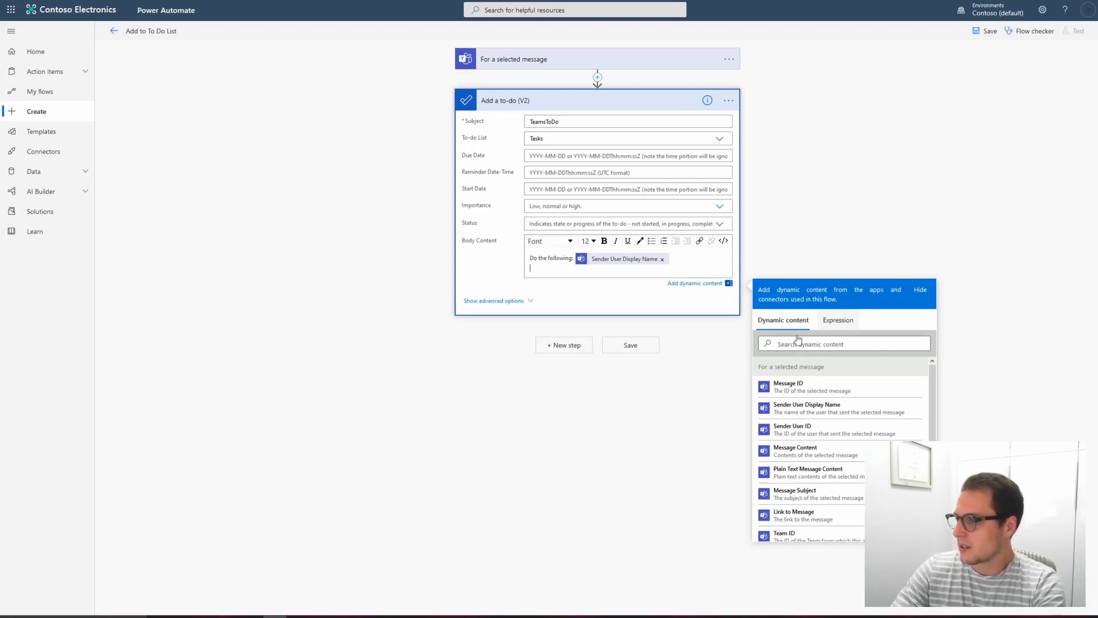
# Step: Relabel the first body line as "Sent by:" and add a "Need to do:" line with the Message Content dynamic content
pyautogui.moveTo(569, 257); pyautogui.dragTo(528, 258)
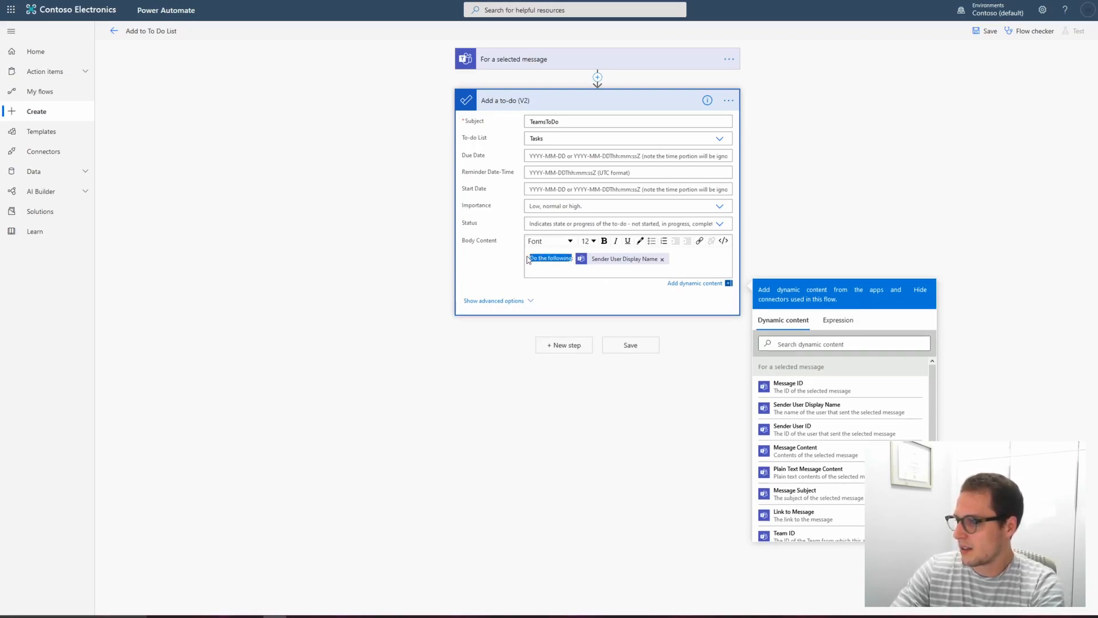
pyautogui.press('BackSpace')
pyautogui.write('Sent by:')
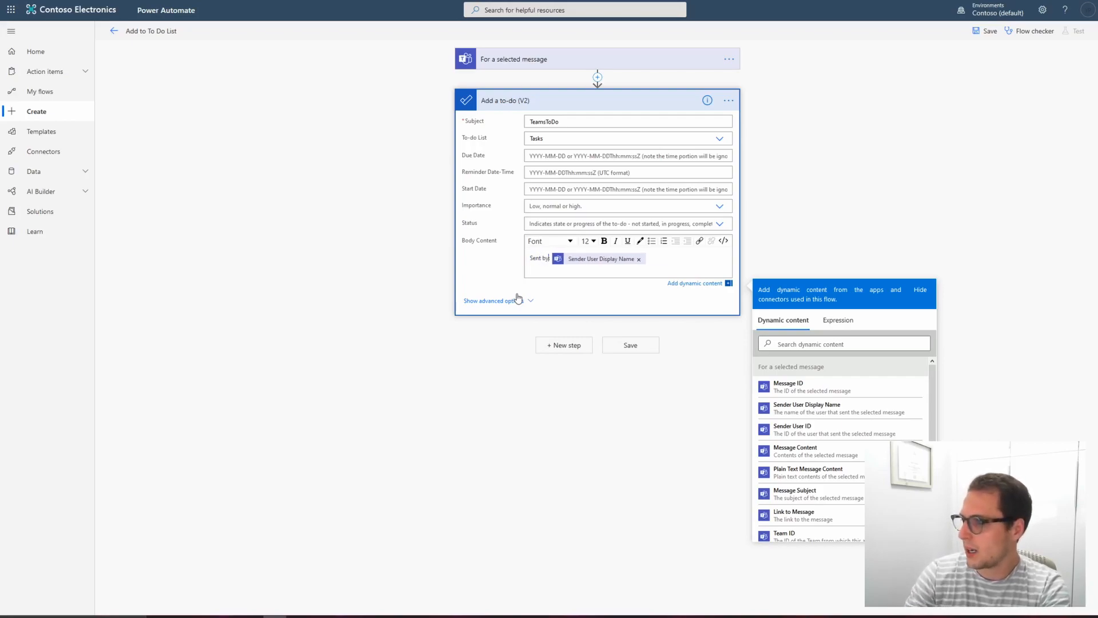
pyautogui.click(569, 270)
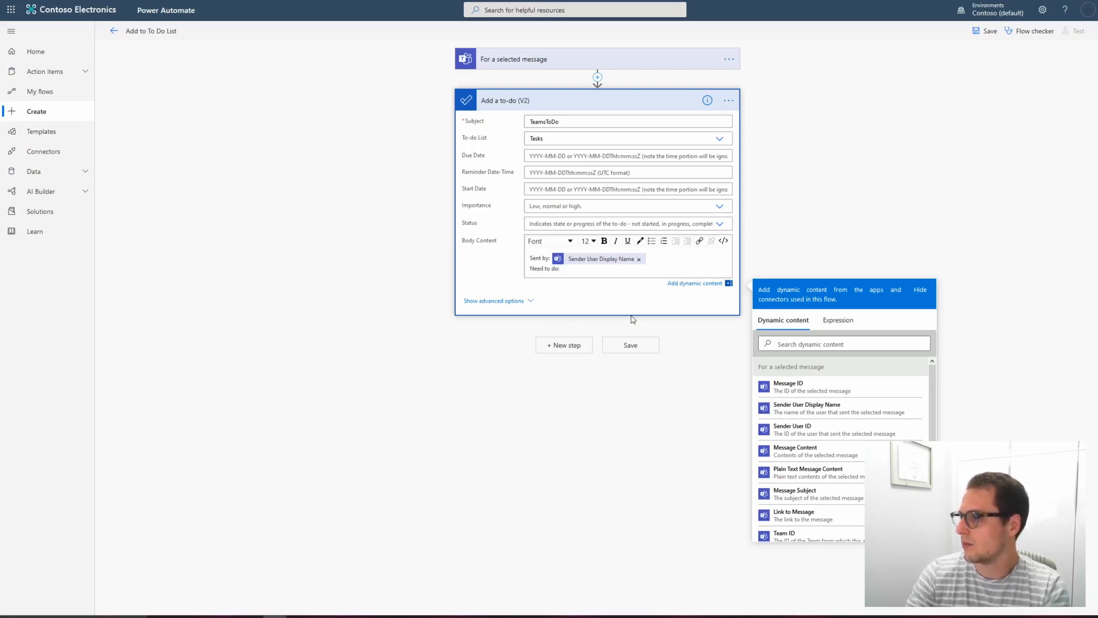
pyautogui.click(807, 452)
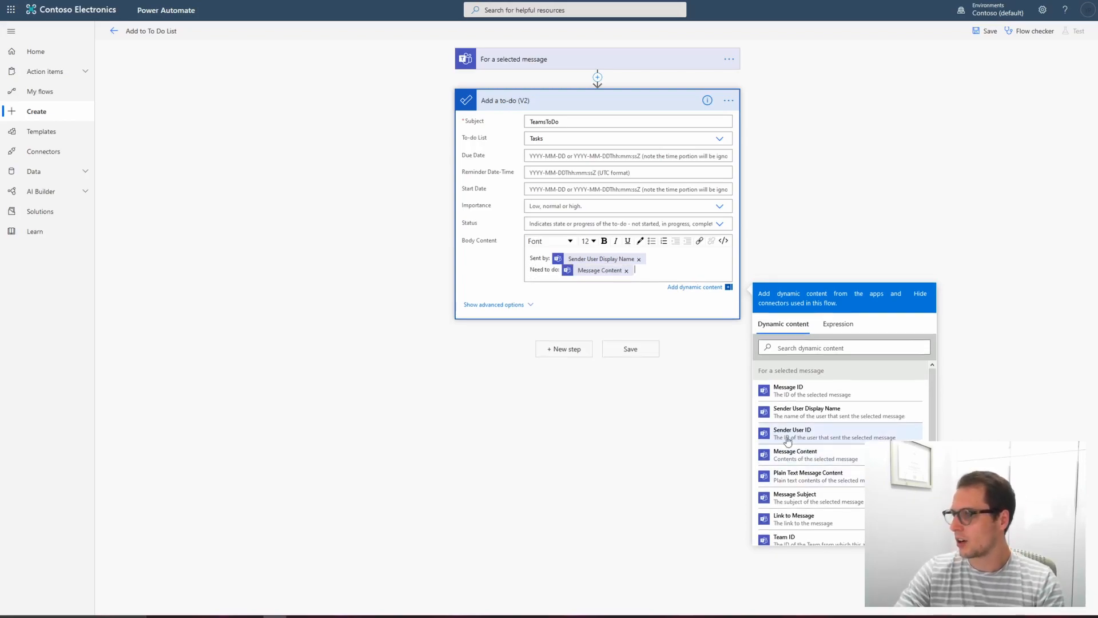
# Step: Set the to-do's status to NotStarted and review the importance choices
pyautogui.click(521, 305)
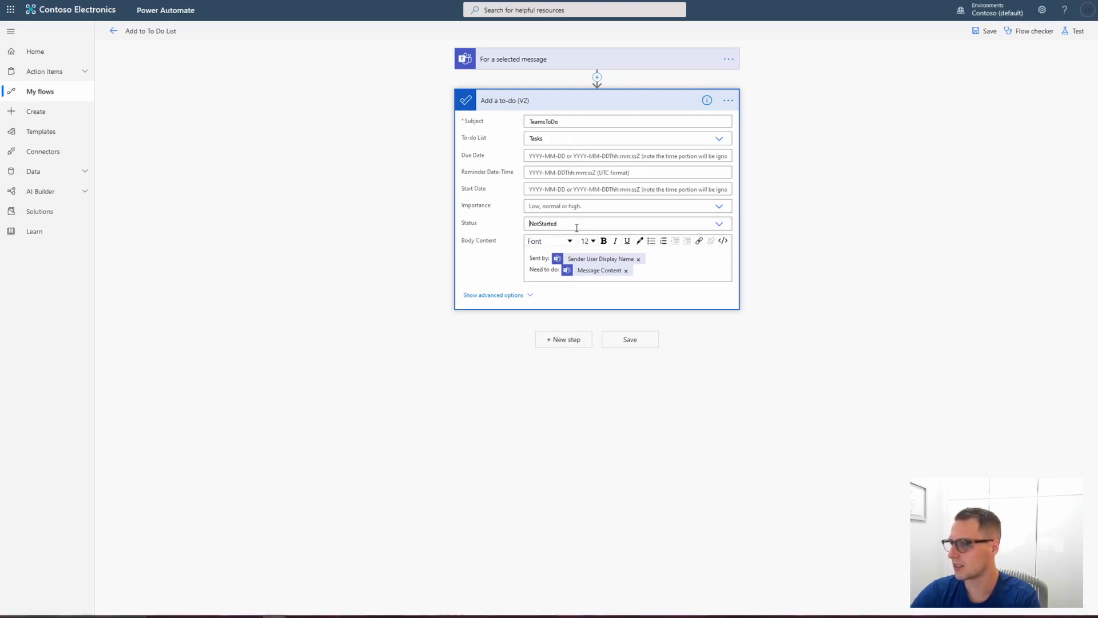
pyautogui.click(640, 227)
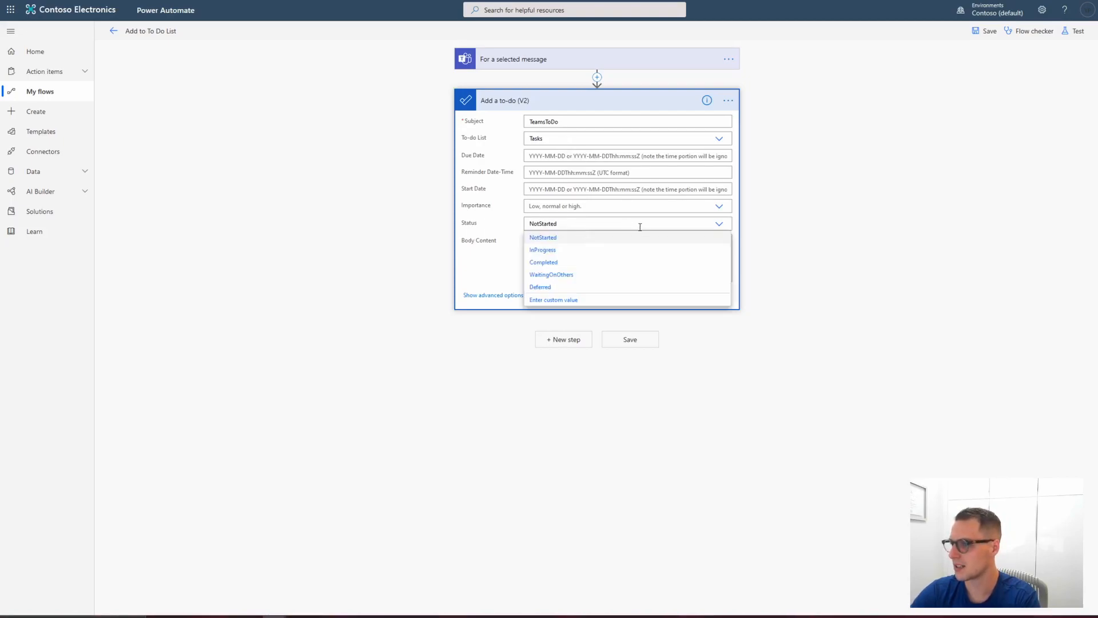
pyautogui.click(546, 203)
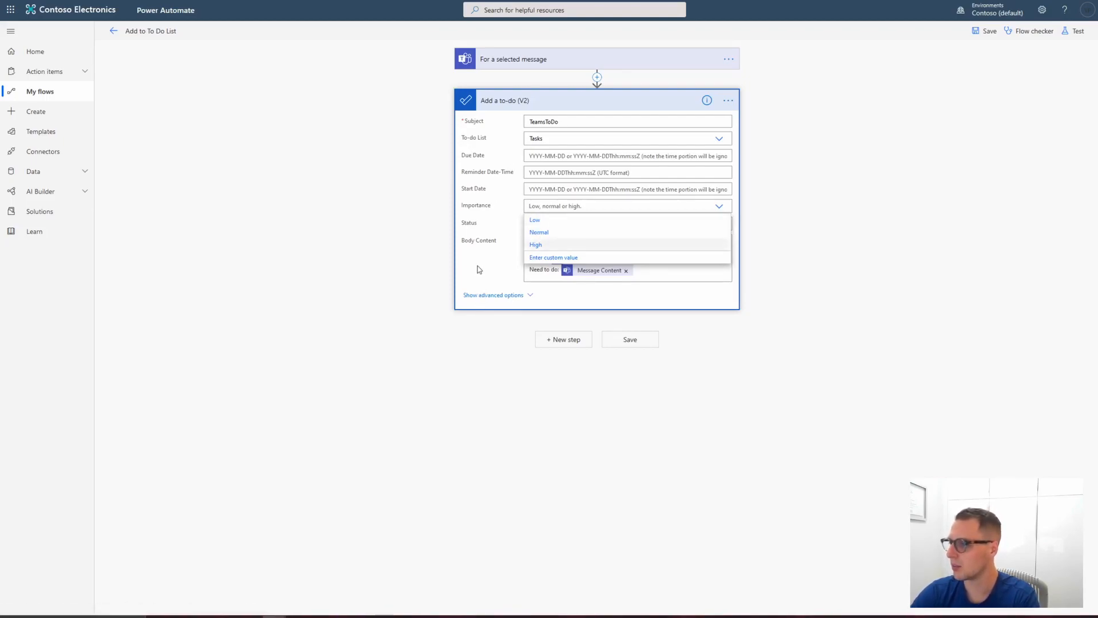
pyautogui.click(523, 278)
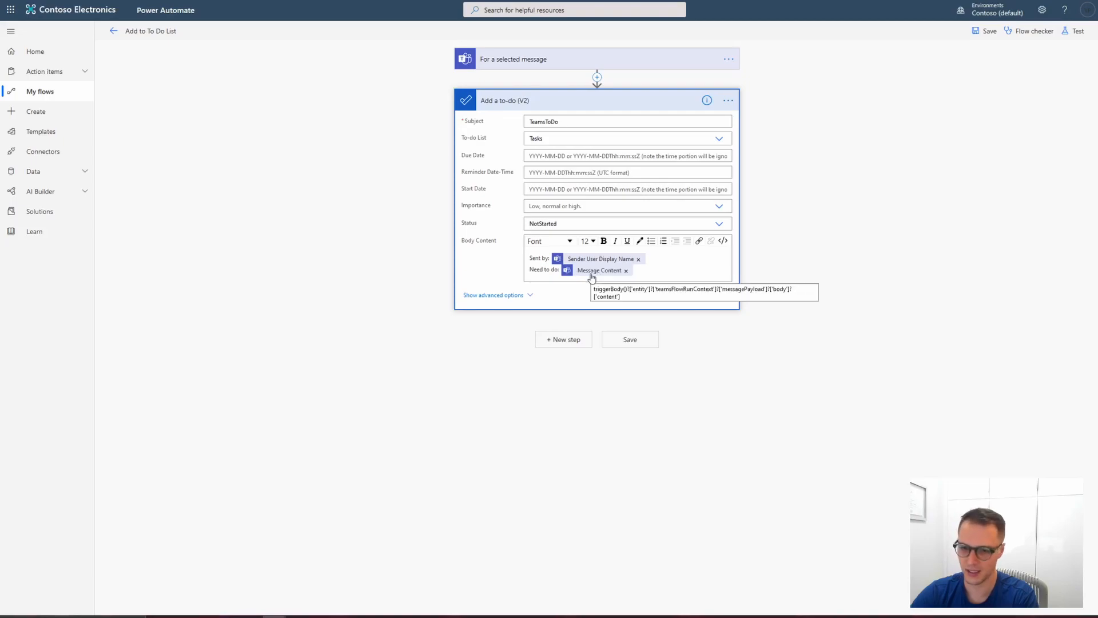
# Step: Review the to-do action's dynamic content list and advanced options, and save the flow
pyautogui.click(654, 273)
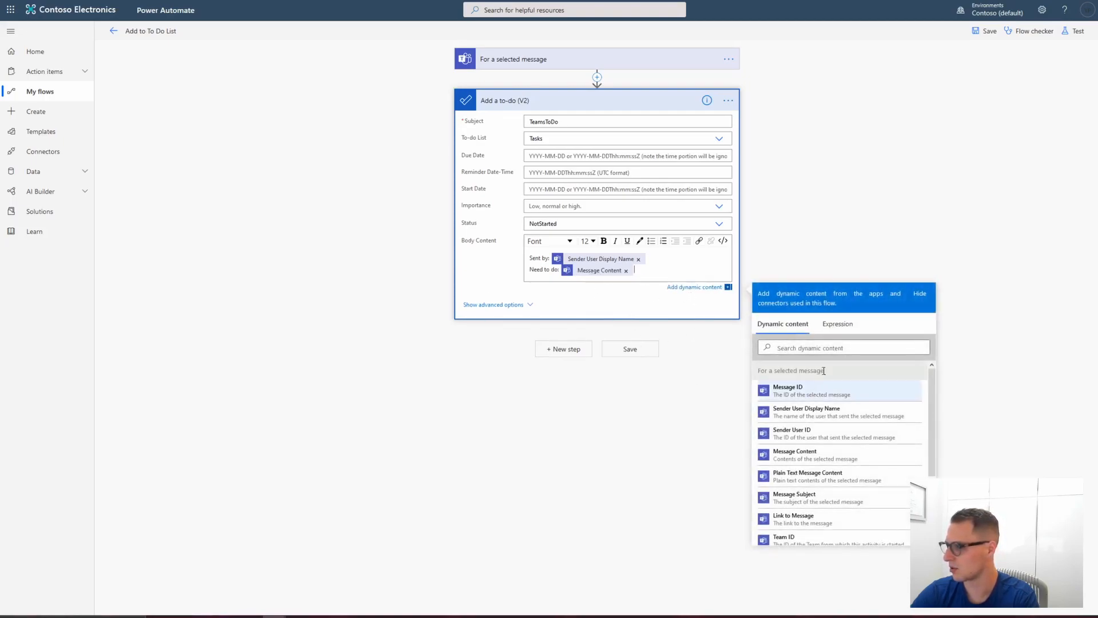
pyautogui.scroll(-1, 823, 429)
pyautogui.scroll(2, 822, 420)
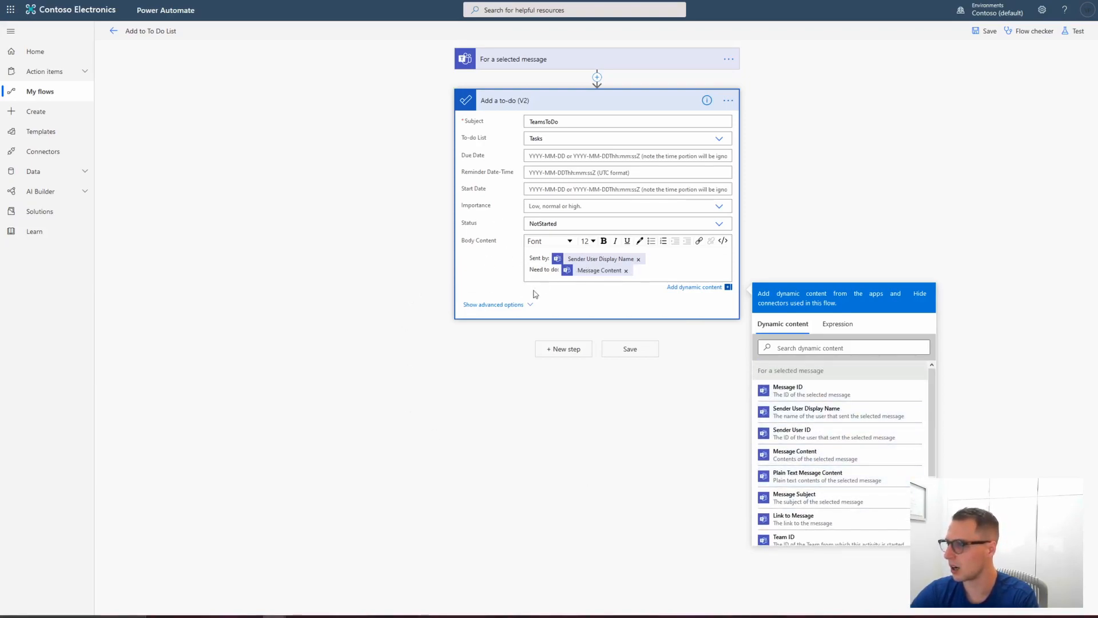
pyautogui.click(510, 305)
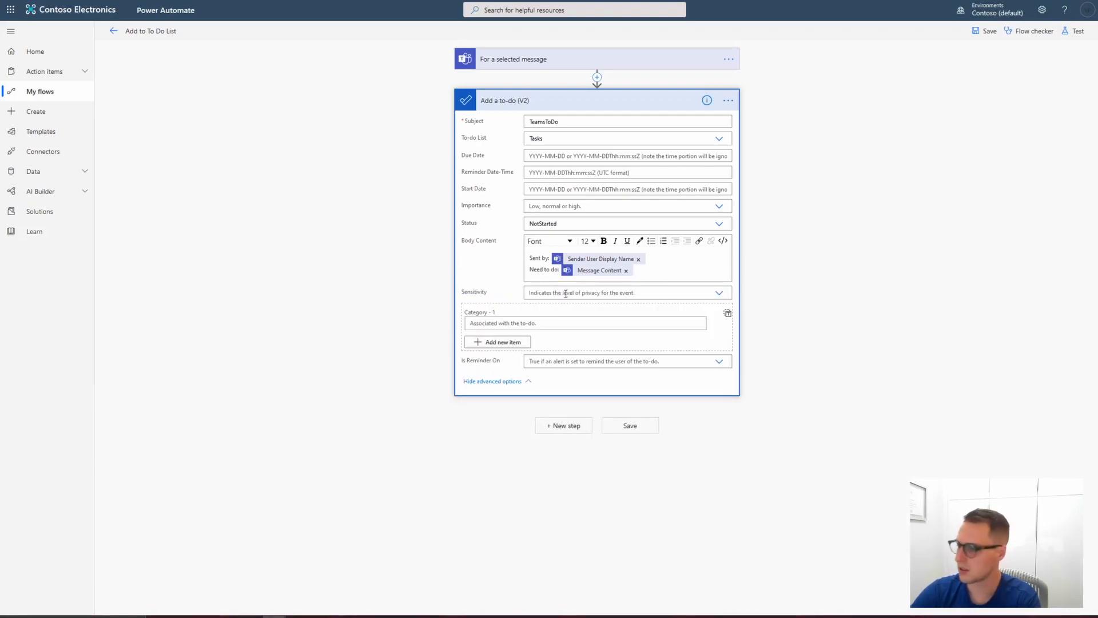
pyautogui.click(508, 382)
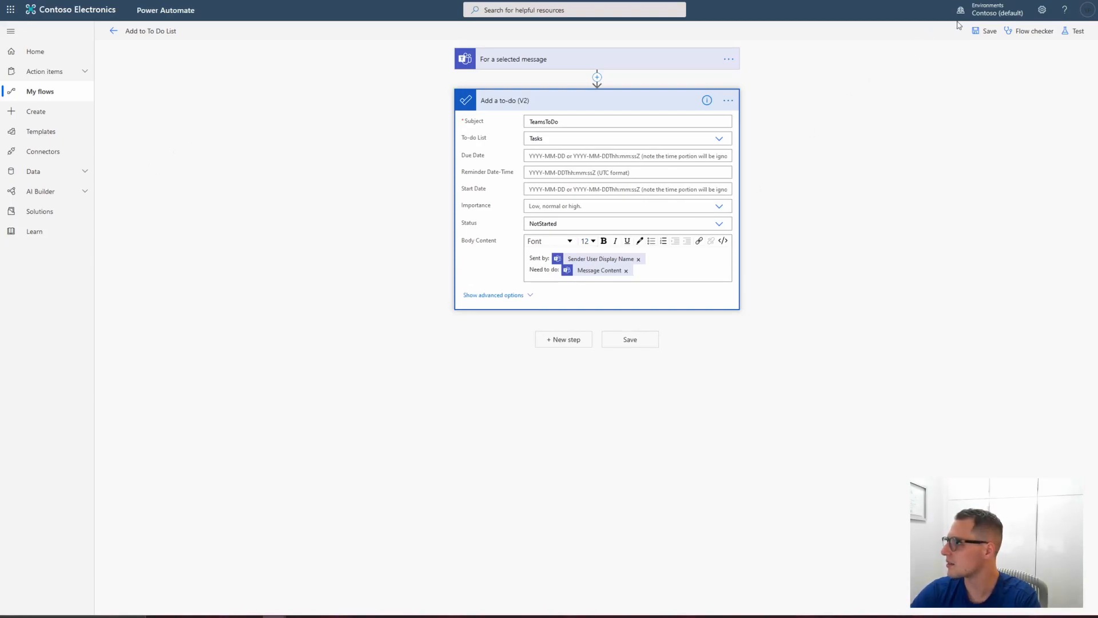
pyautogui.click(979, 32)
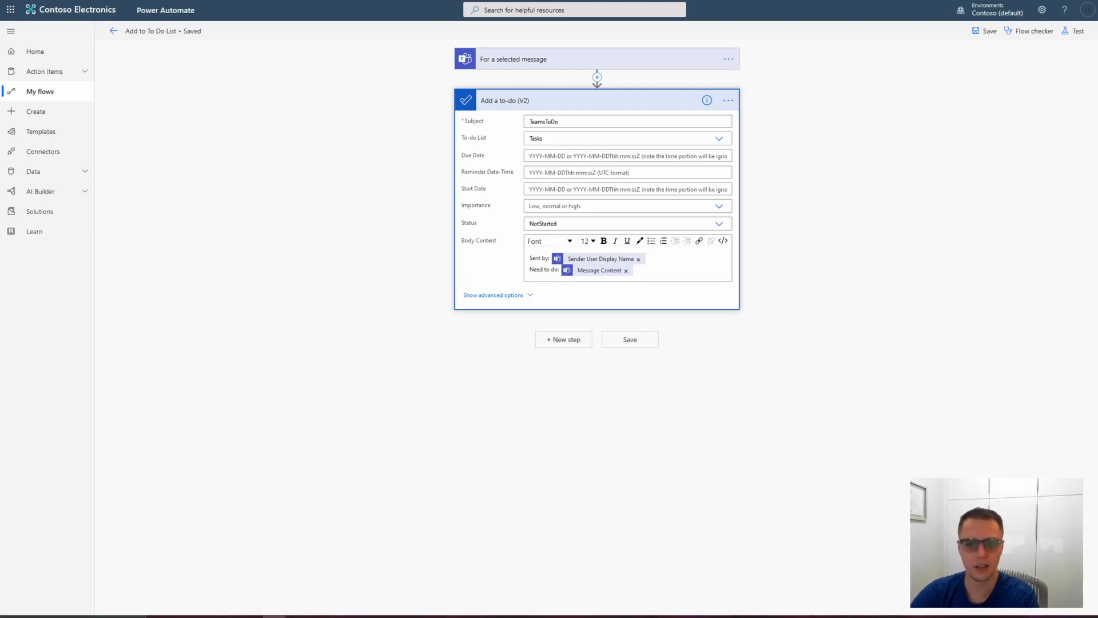
# Step: Switch to Teams and run the Add to To Do List action on the chat message, closing the confirmation
pyautogui.hotkey('ctrl', 'Tab')
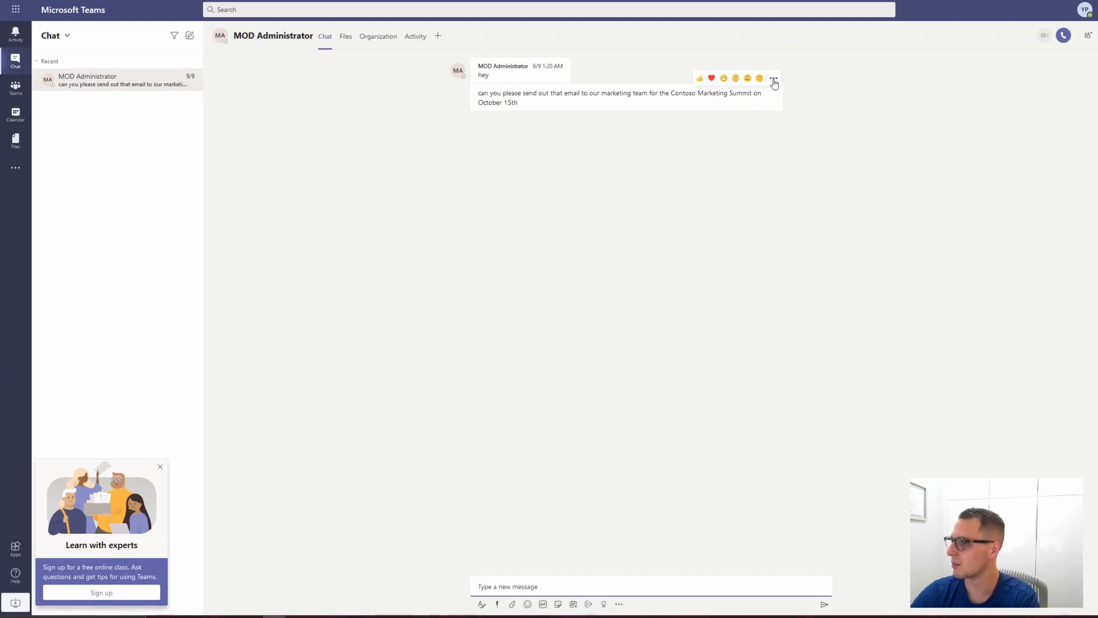
pyautogui.click(774, 81)
pyautogui.moveTo(779, 175)
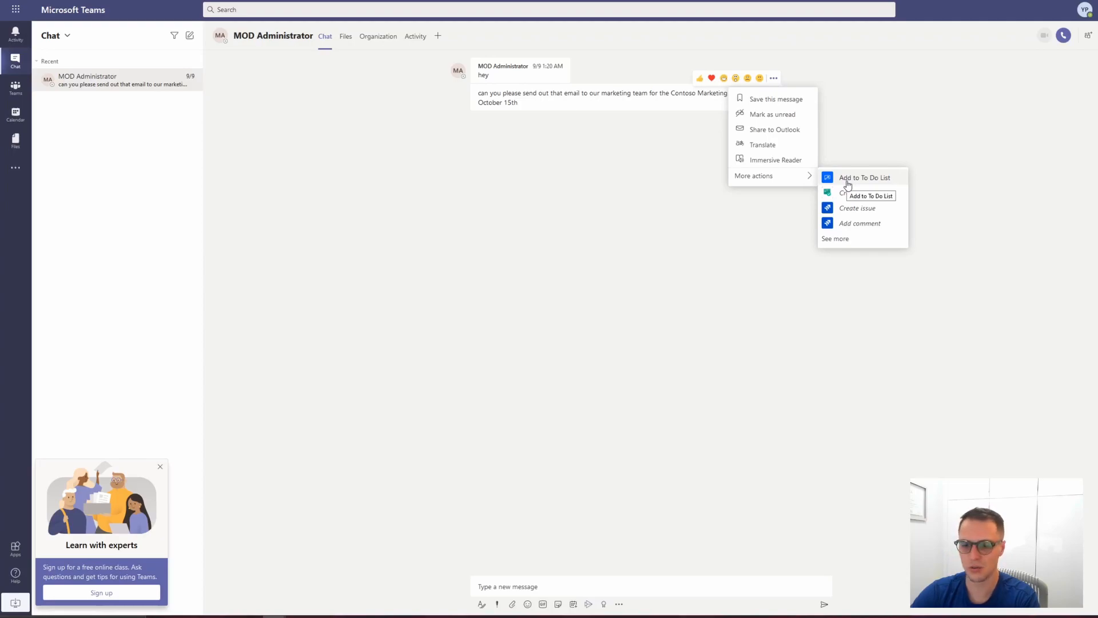
pyautogui.click(845, 178)
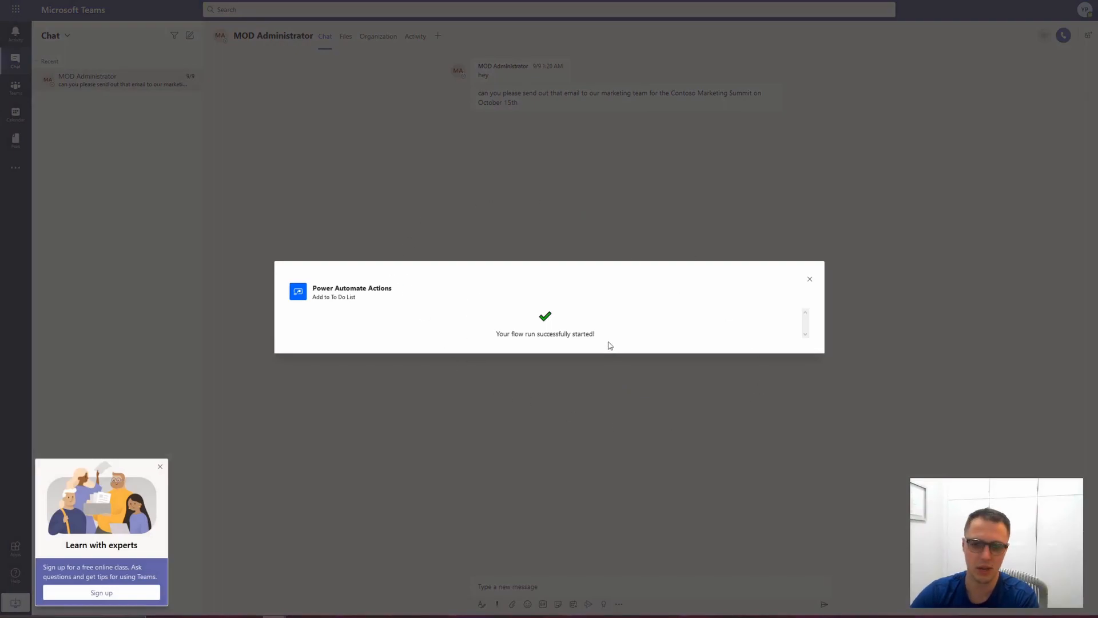
pyautogui.click(810, 279)
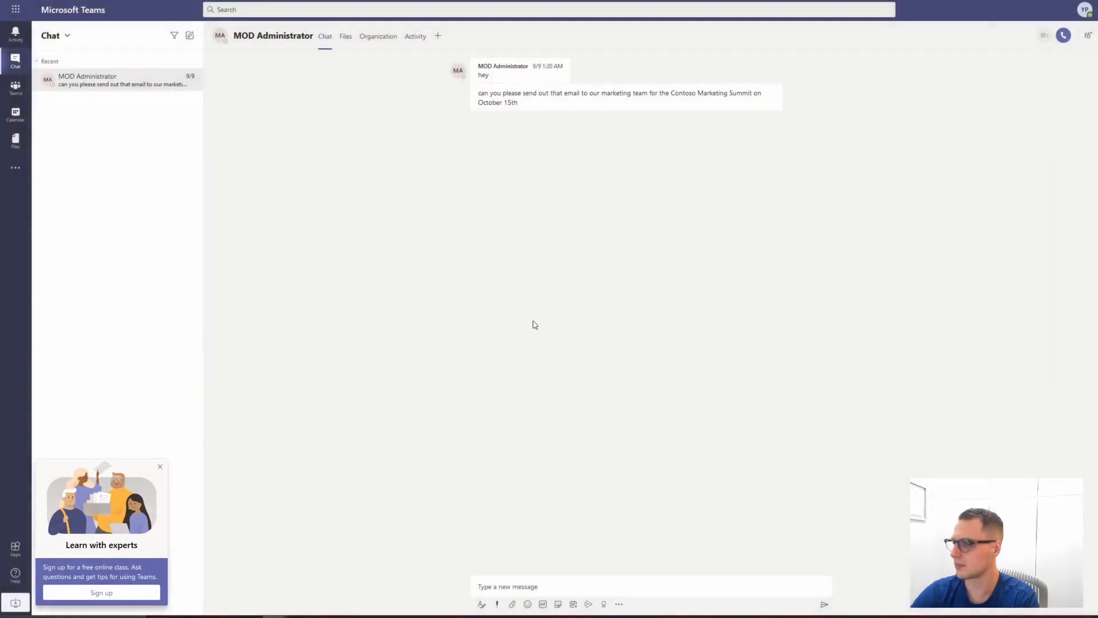
# Step: Open the TeamsToDo task in To Do and compare it with the flow's subject field
pyautogui.click(658, 0)
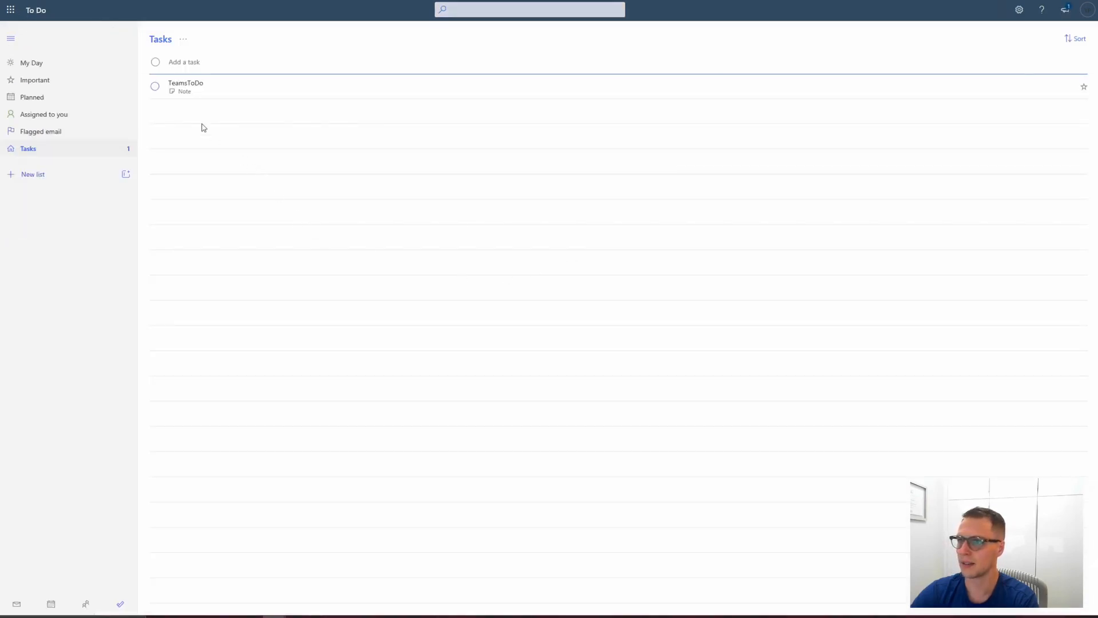
pyautogui.click(181, 87)
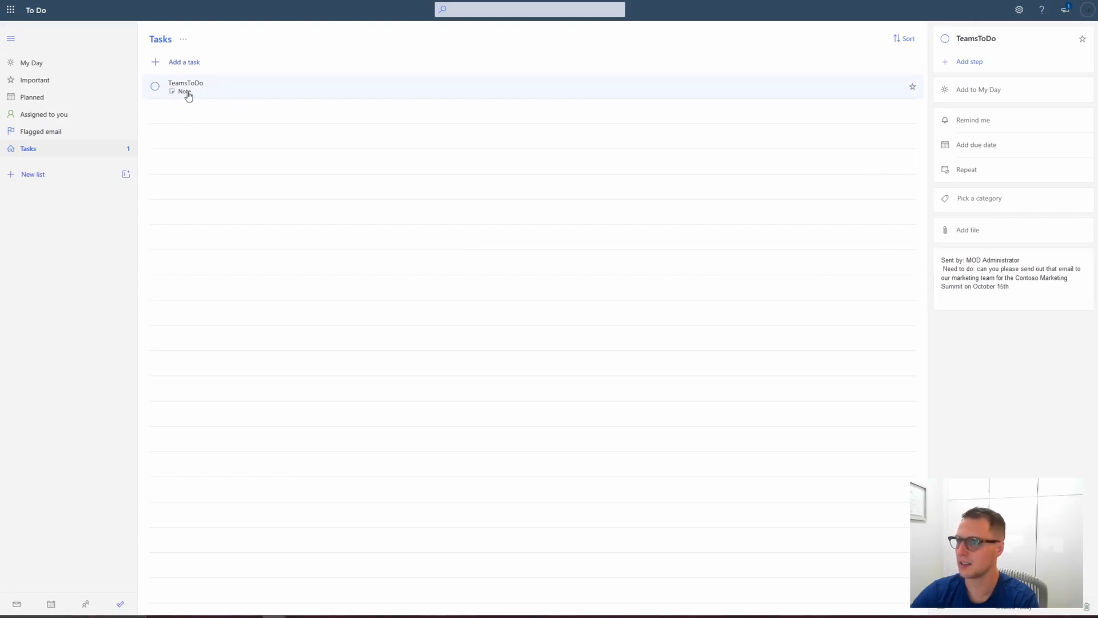
pyautogui.hotkey('ctrl', 'shift', 'Tab')
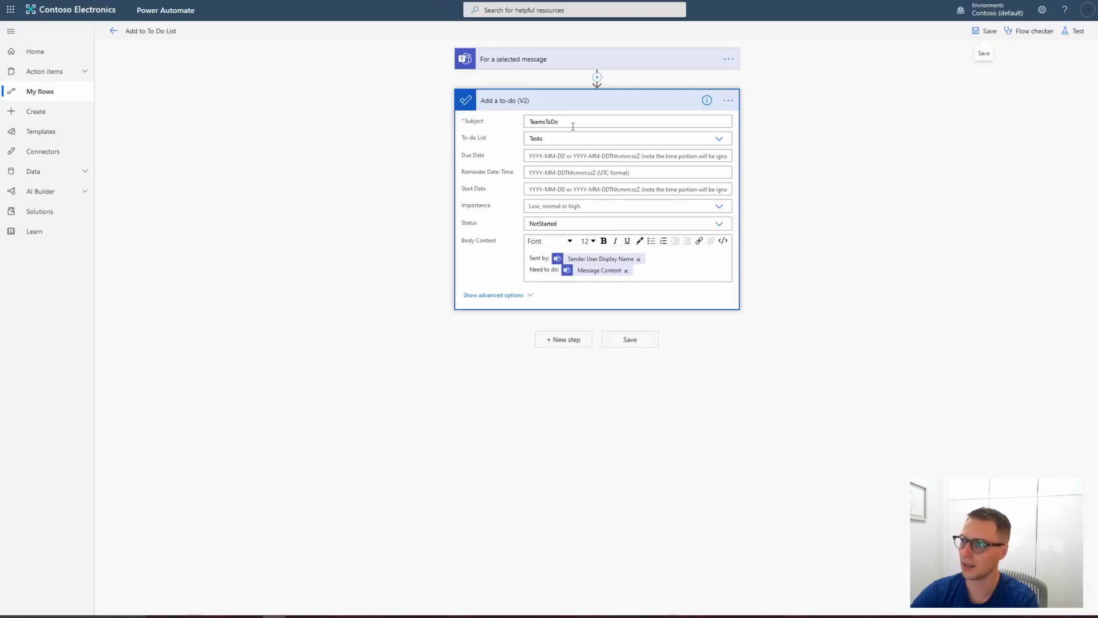
pyautogui.doubleClick(555, 121)
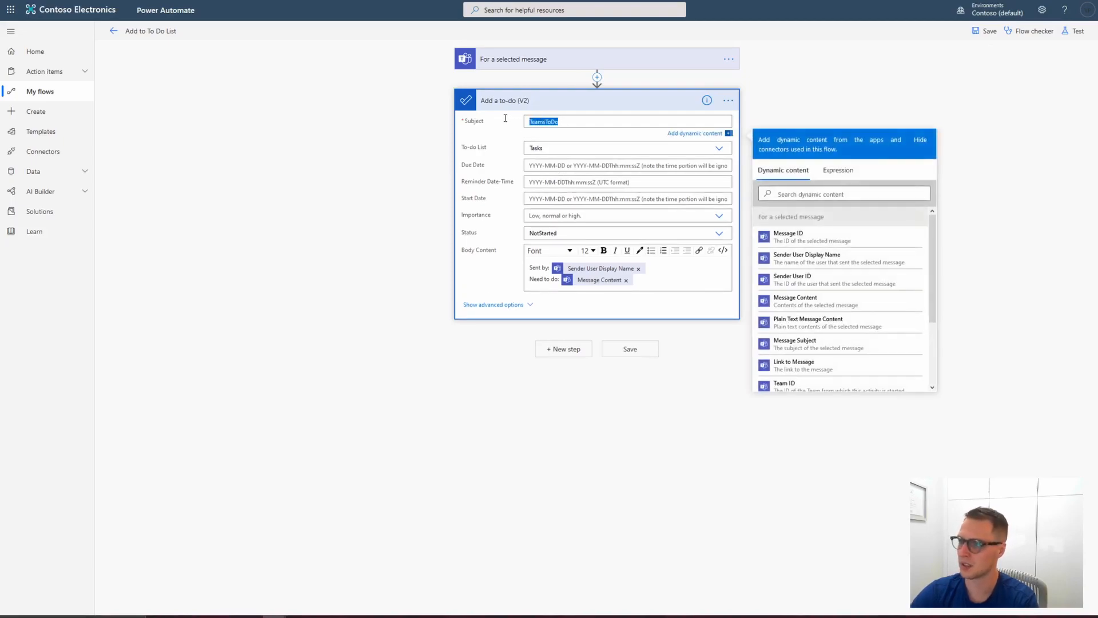
pyautogui.hotkey('ctrl', 'Tab')
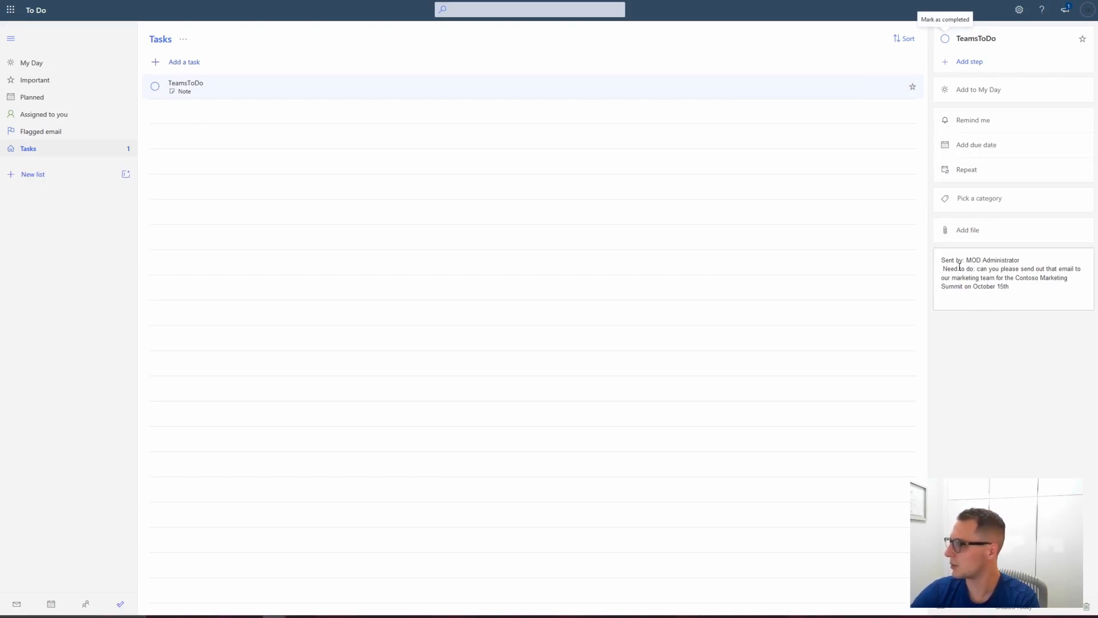
# Step: Examine the task's note text for the sender and message content
pyautogui.moveTo(1010, 286); pyautogui.dragTo(1028, 257)
pyautogui.click(941, 266)
pyautogui.click(1026, 258)
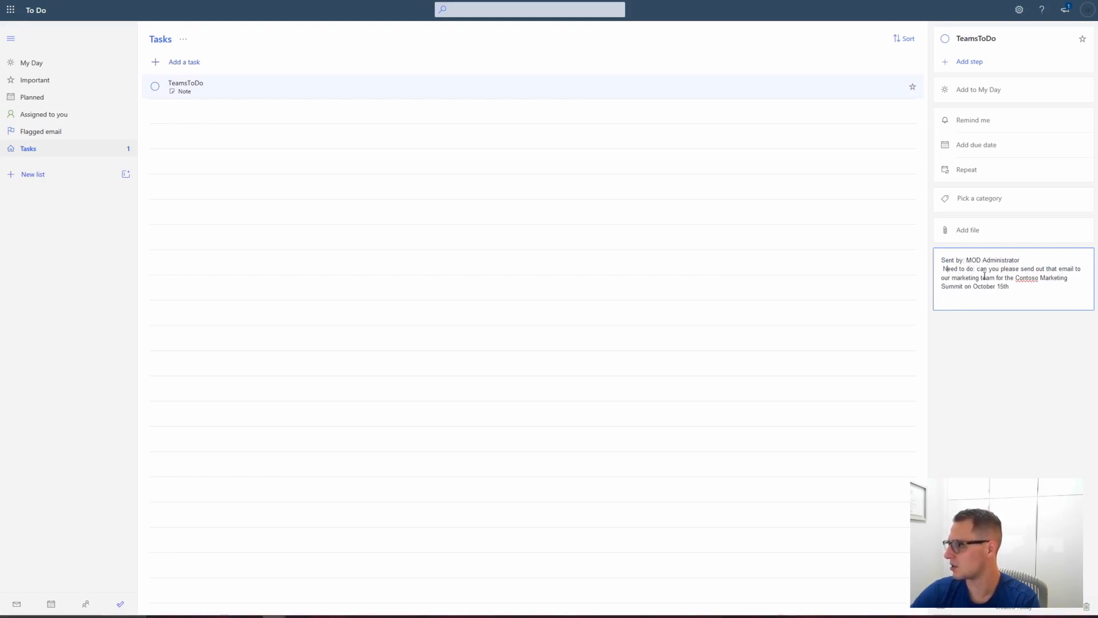
pyautogui.moveTo(984, 272); pyautogui.dragTo(1033, 292)
pyautogui.click(1033, 293)
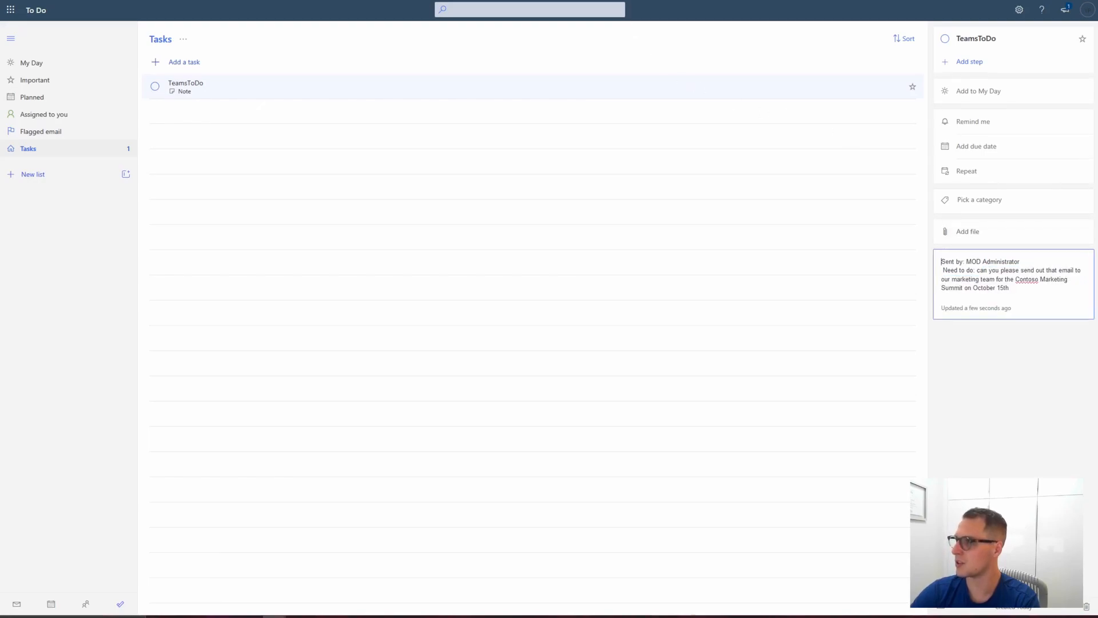
pyautogui.click(684, 1)
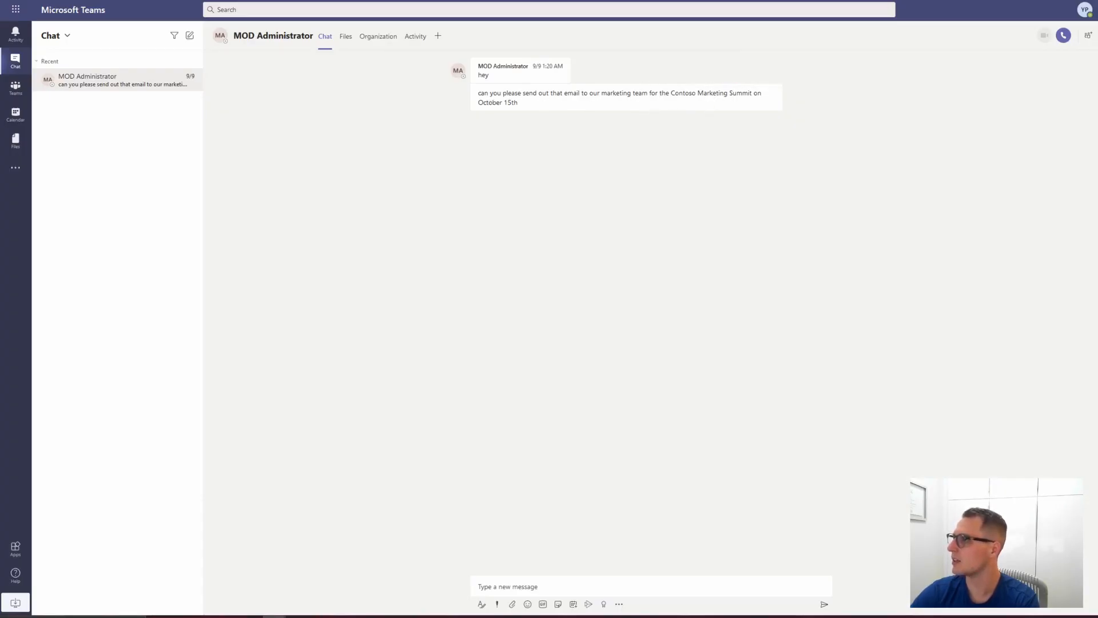
pyautogui.click(572, 2)
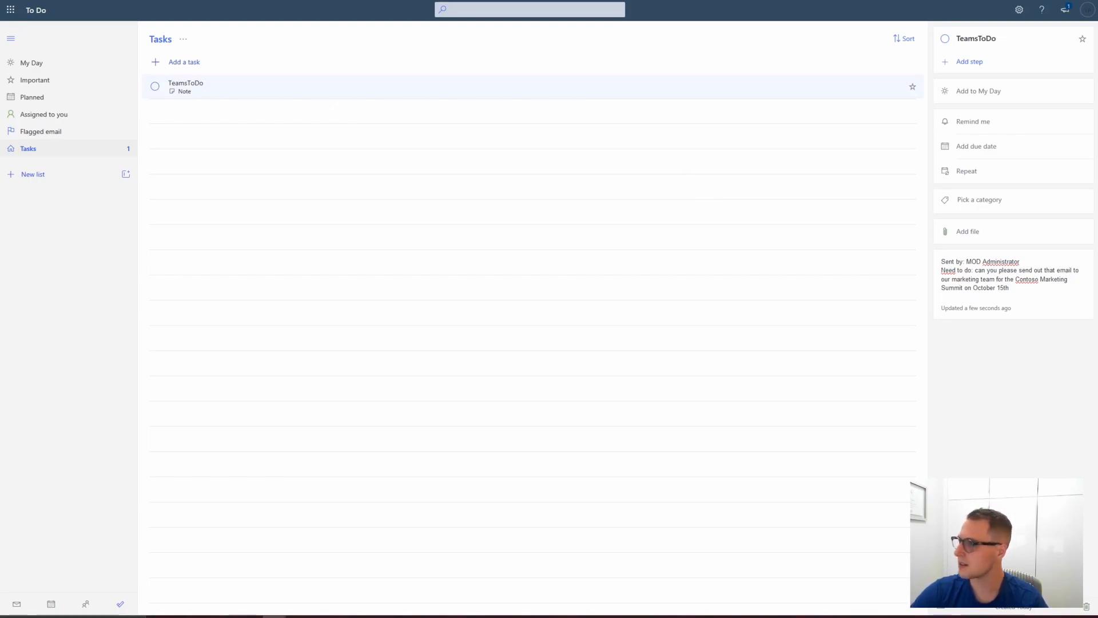
pyautogui.click(650, 1)
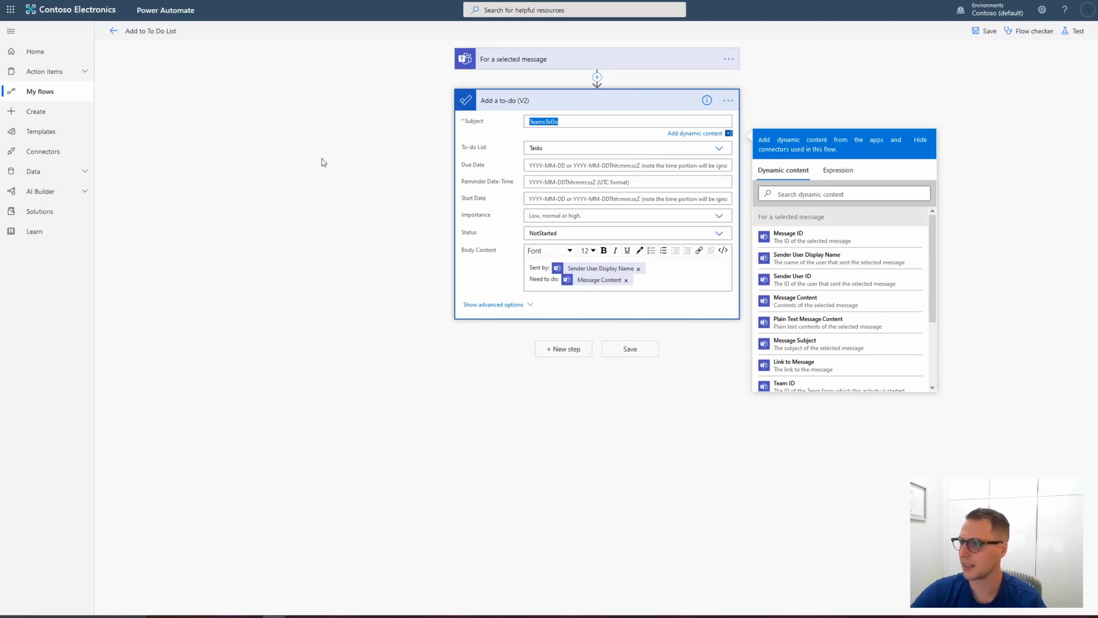
pyautogui.click(504, 1)
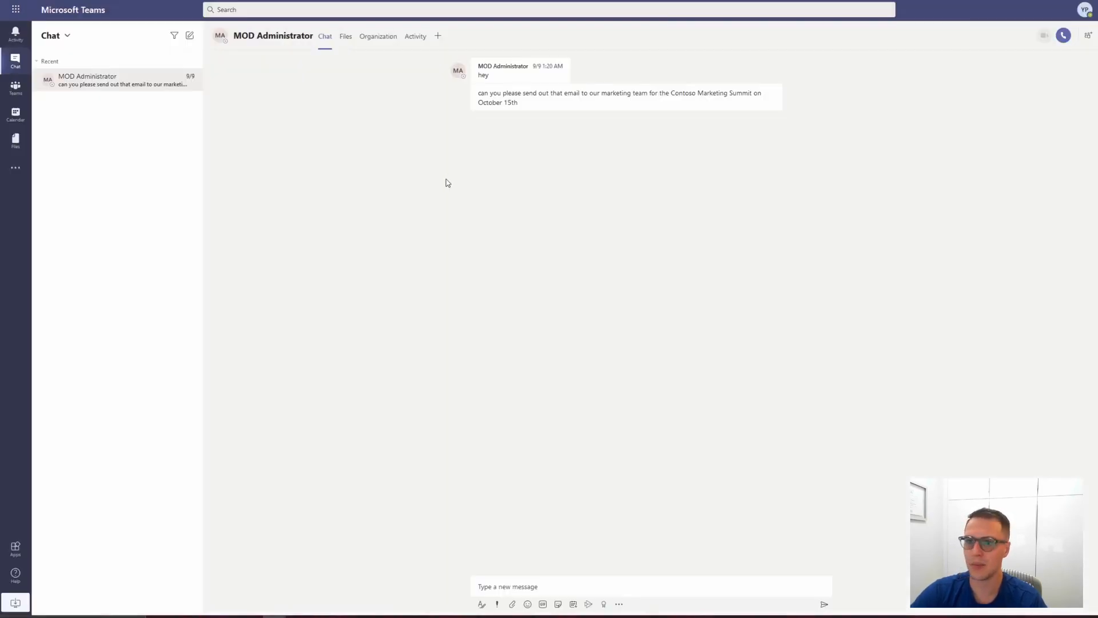